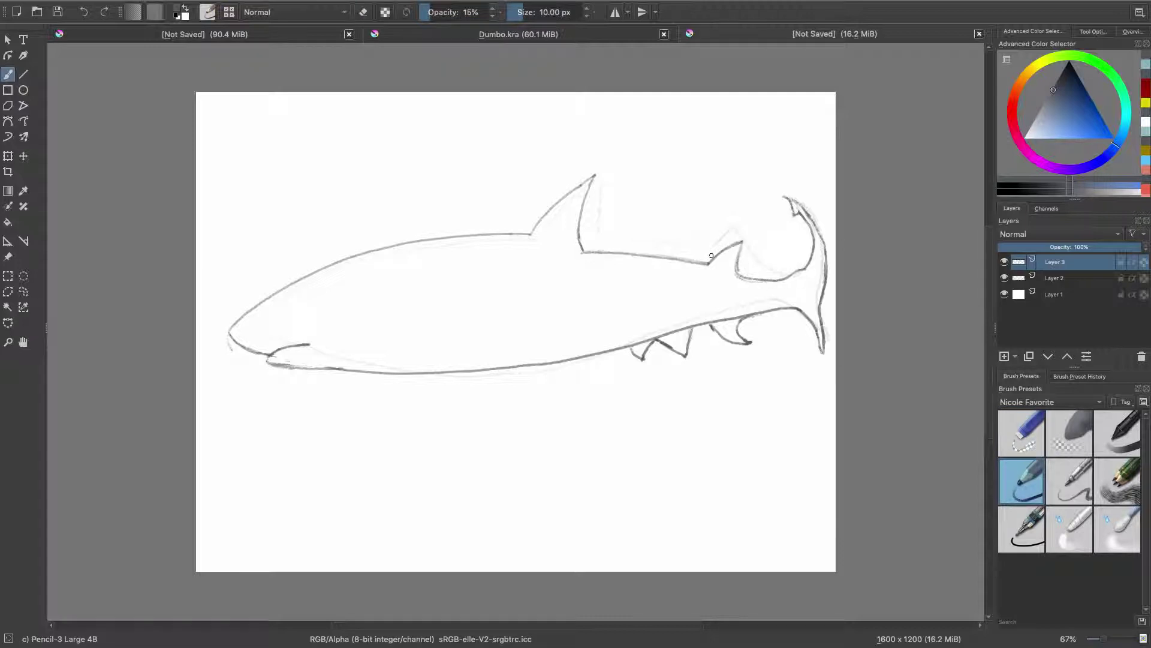
Hide the rough sketch on Layer 2 and add a new paint layer beneath the line art
left_click(1005, 277)
left_click(1022, 433)
key("Insert")
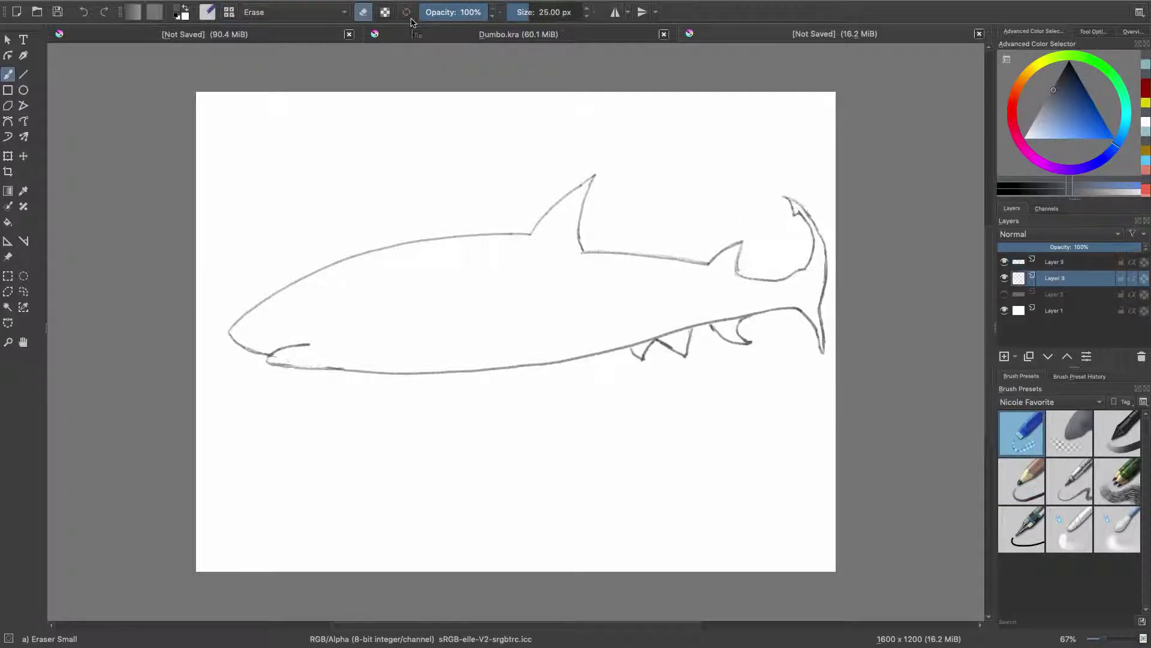
Paint a row of four progressively darker grey swatches above the shark's tail
key("k")
left_click(700, 111)
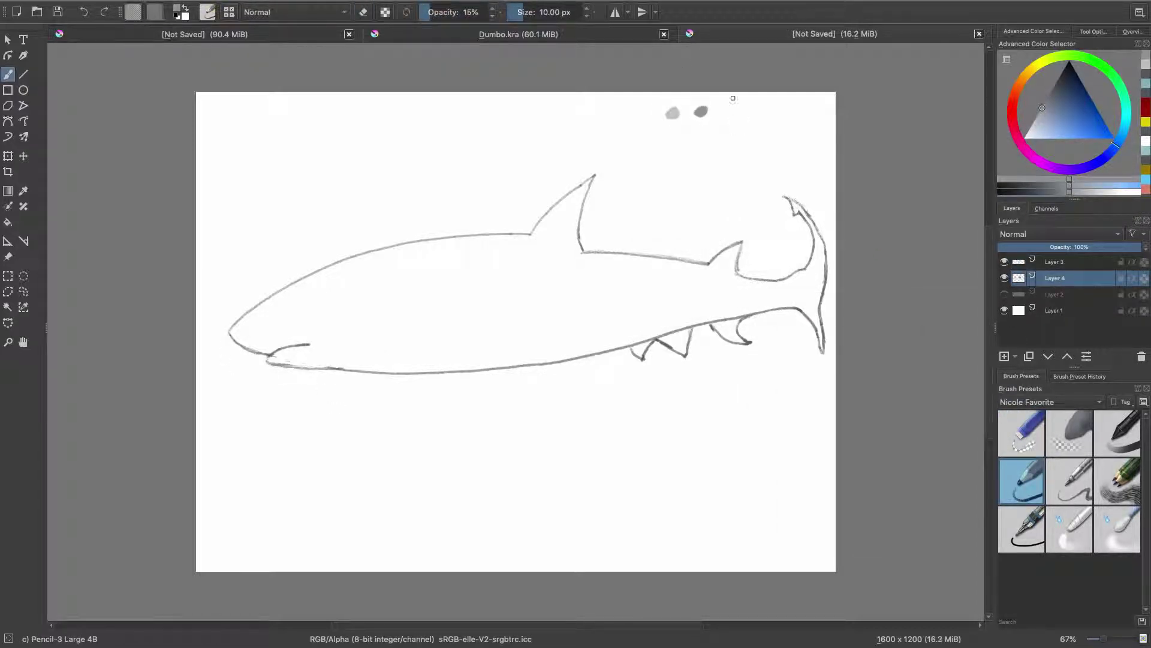
key("k")
key("k")
left_click(728, 110)
key("k")
left_click(754, 110)
Shade the shark's belly light grey from jaw to tail with Pencil-6 Quick Shade at 60 px
left_click(1117, 479)
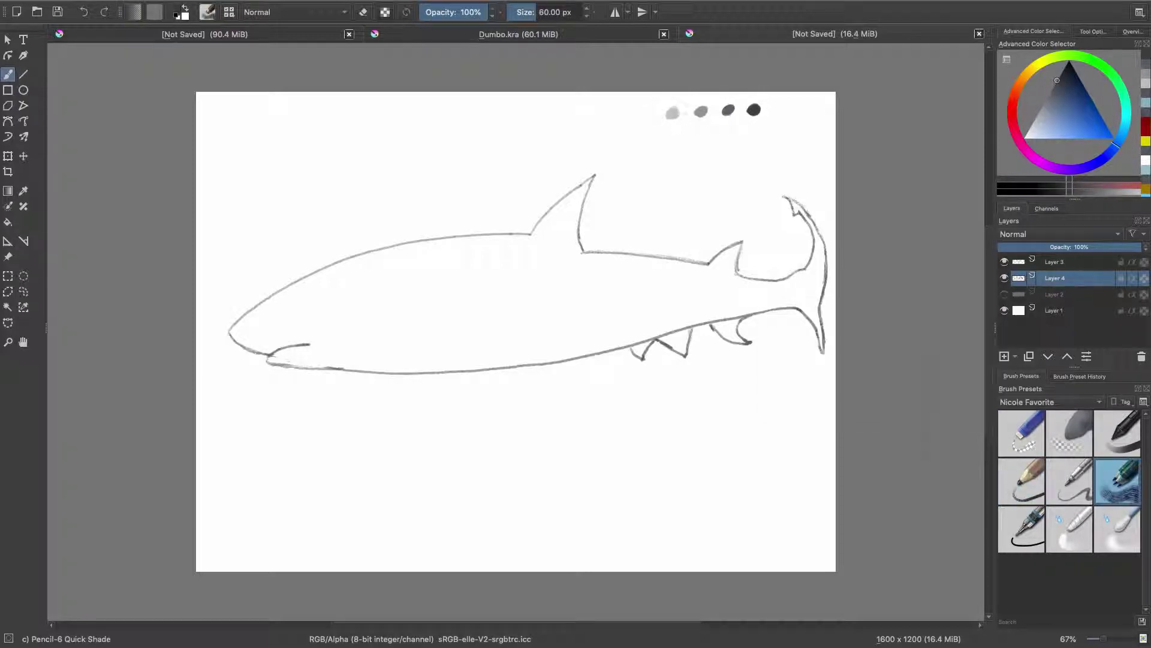
left_click_drag(346, 346, 398, 344)
mouse_move(269, 357)
left_mouse_down()
mouse_move(428, 363)
mouse_move(401, 358)
mouse_move(485, 330)
mouse_move(776, 297)
mouse_move(458, 328)
mouse_move(719, 295)
left_mouse_up()
Draw a small circle for the shark's eye with Pencil-3 Large 4B at 10 px
key("/")
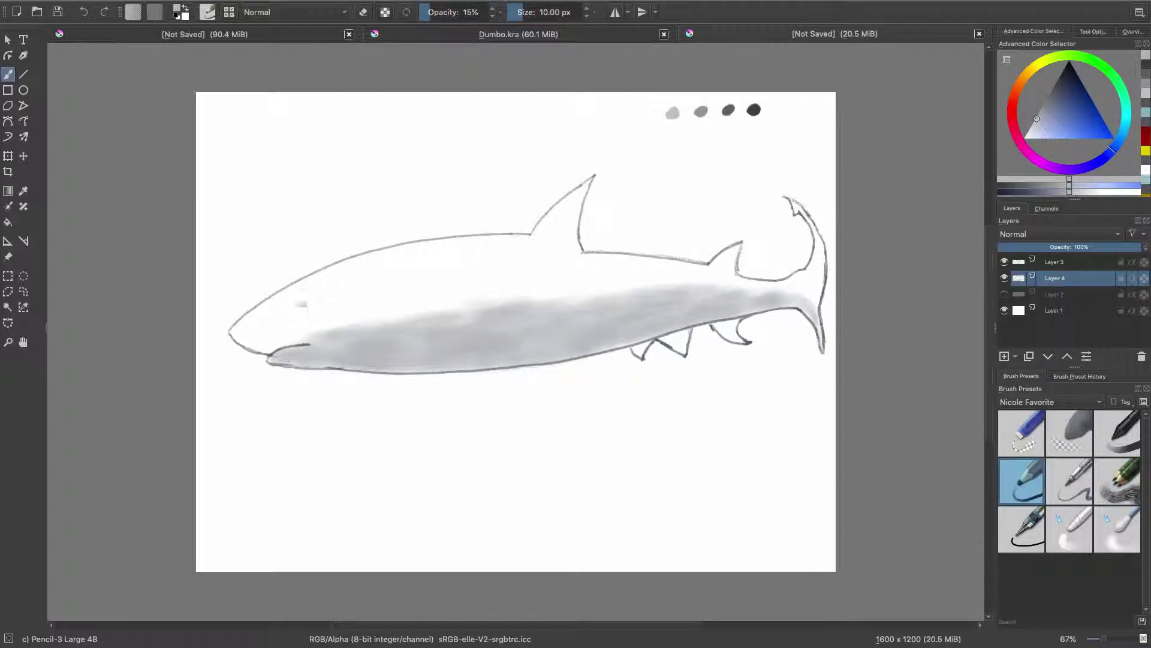
key("/")
mouse_move(299, 345)
left_mouse_down()
mouse_move(246, 336)
mouse_move(300, 347)
left_mouse_up()
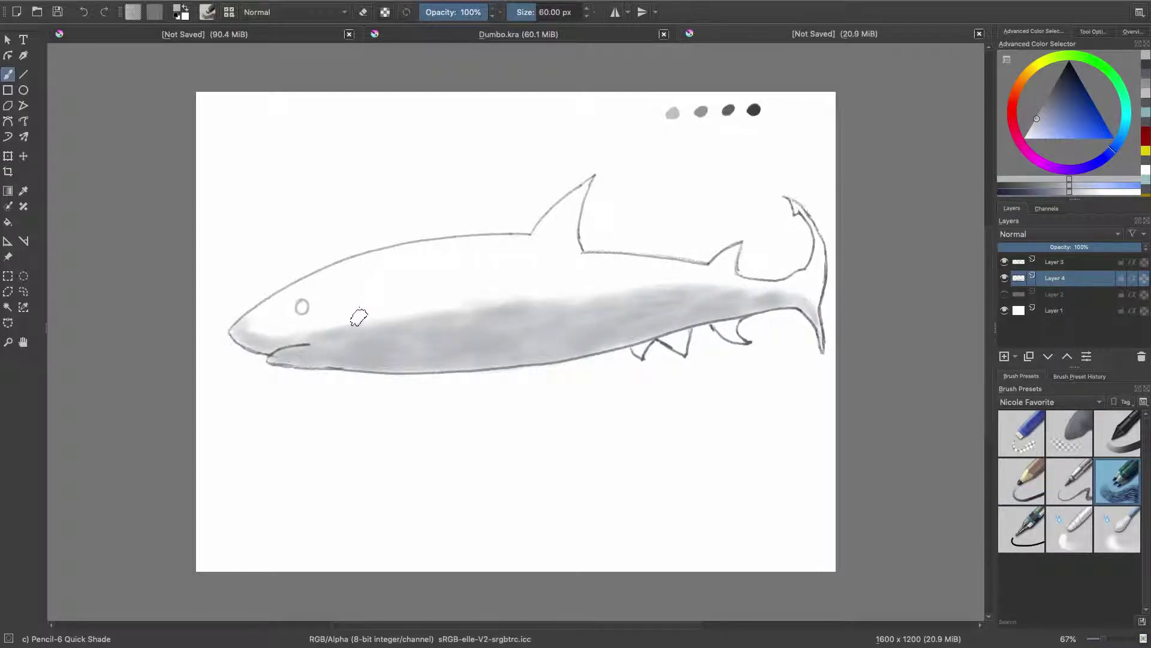
Erase the snout and mouth lines on the line-art layer and redraw them with a shorter snout using Pencil-3 Large 4B
key("Page_Up")
key("e")
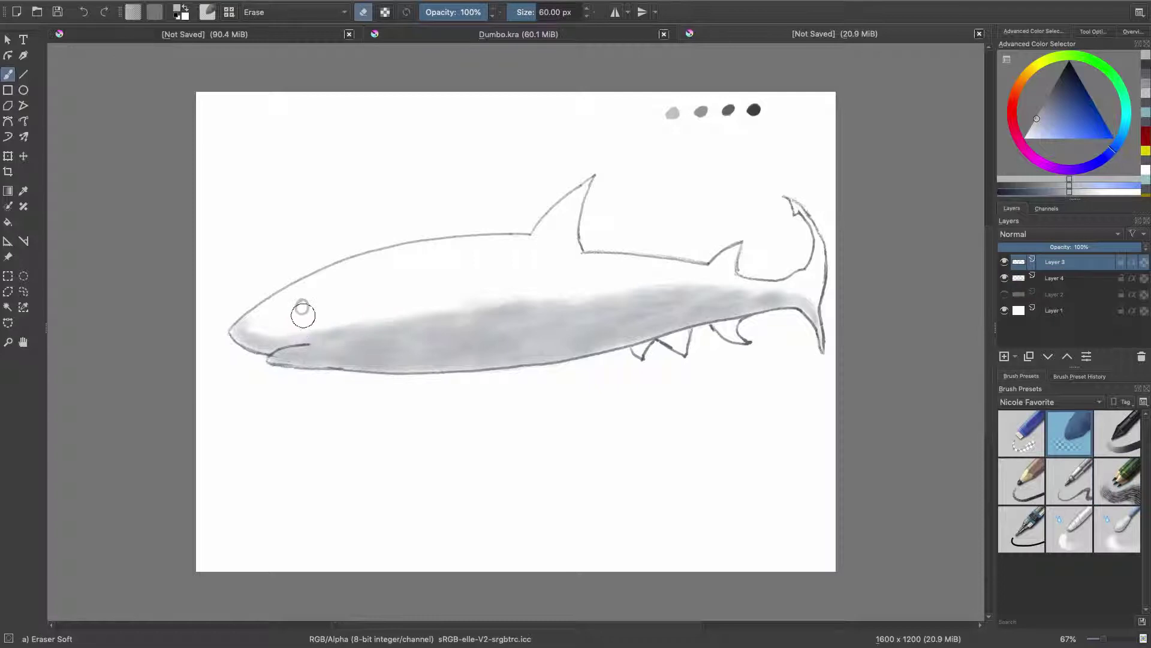
mouse_move(298, 276)
left_mouse_down()
mouse_move(295, 367)
mouse_move(321, 265)
mouse_move(270, 289)
mouse_move(264, 329)
left_mouse_up()
key("/")
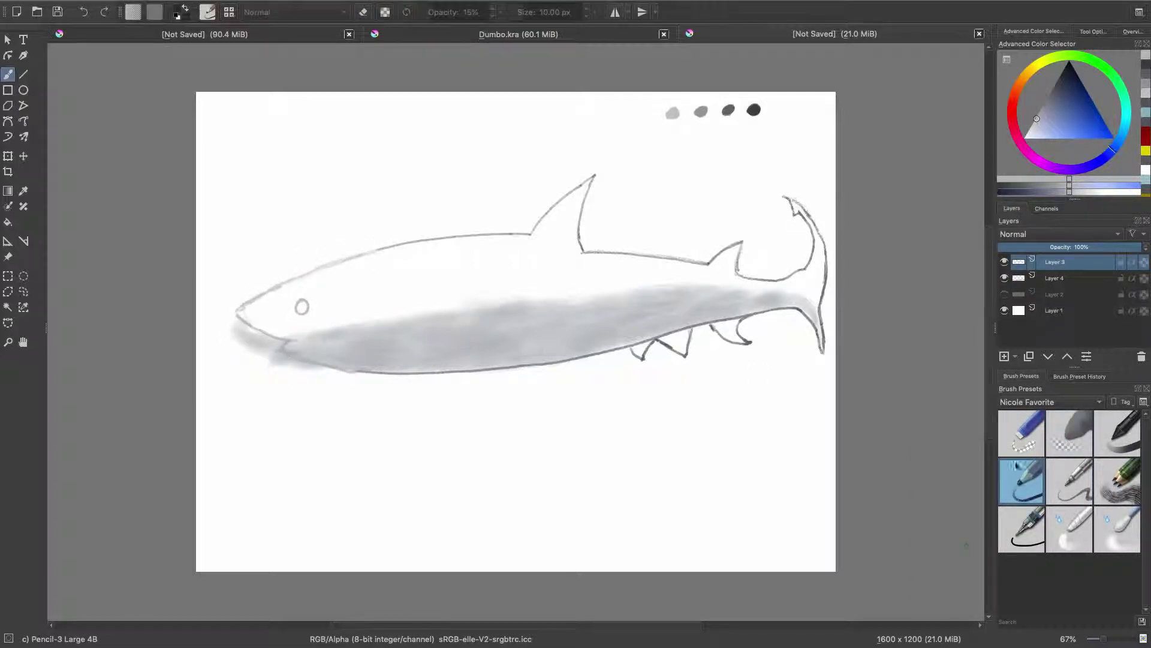
key("slash")
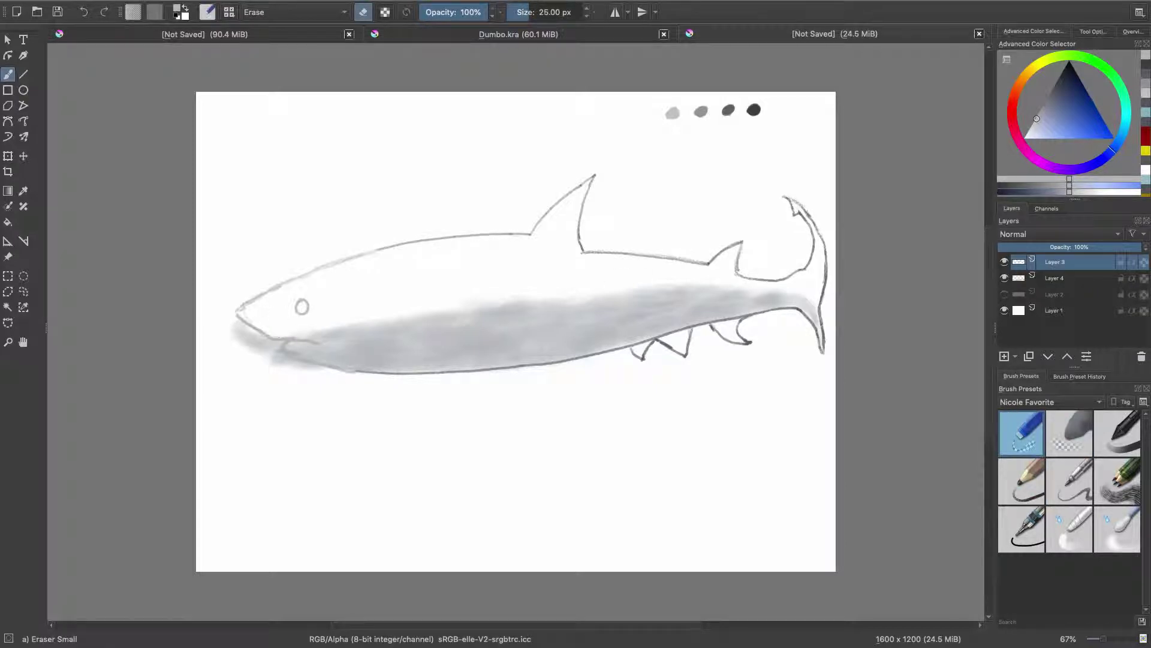
key("slash")
Erase the grey shading that spills past the snout and jaw on the shading layer with Eraser Soft
key("Page_Down")
left_click(1068, 443)
mouse_move(239, 329)
left_mouse_down()
mouse_move(312, 367)
mouse_move(372, 381)
left_mouse_up()
Shade a mid-grey band along the flank and fill the back, dorsal fins and upper tail with dark grey
key("period")
mouse_move(480, 335)
left_mouse_down()
mouse_move(294, 345)
mouse_move(397, 367)
mouse_move(240, 318)
mouse_move(600, 324)
mouse_move(821, 303)
mouse_move(672, 303)
left_mouse_up()
mouse_move(451, 312)
left_mouse_down()
mouse_move(593, 278)
mouse_move(298, 318)
mouse_move(268, 303)
mouse_move(782, 292)
mouse_move(821, 288)
left_mouse_up()
mouse_move(336, 306)
left_mouse_down()
mouse_move(486, 282)
mouse_move(420, 258)
mouse_move(323, 280)
mouse_move(432, 252)
mouse_move(635, 258)
mouse_move(558, 222)
mouse_move(719, 264)
left_mouse_up()
left_click(523, 12)
left_click_drag(558, 186, 581, 216)
Sketch two pectoral fins below the body on the line-art layer with Pencil-3 Large 4B
left_click(1054, 262)
left_click(1021, 480)
left_click_drag(403, 375, 444, 420)
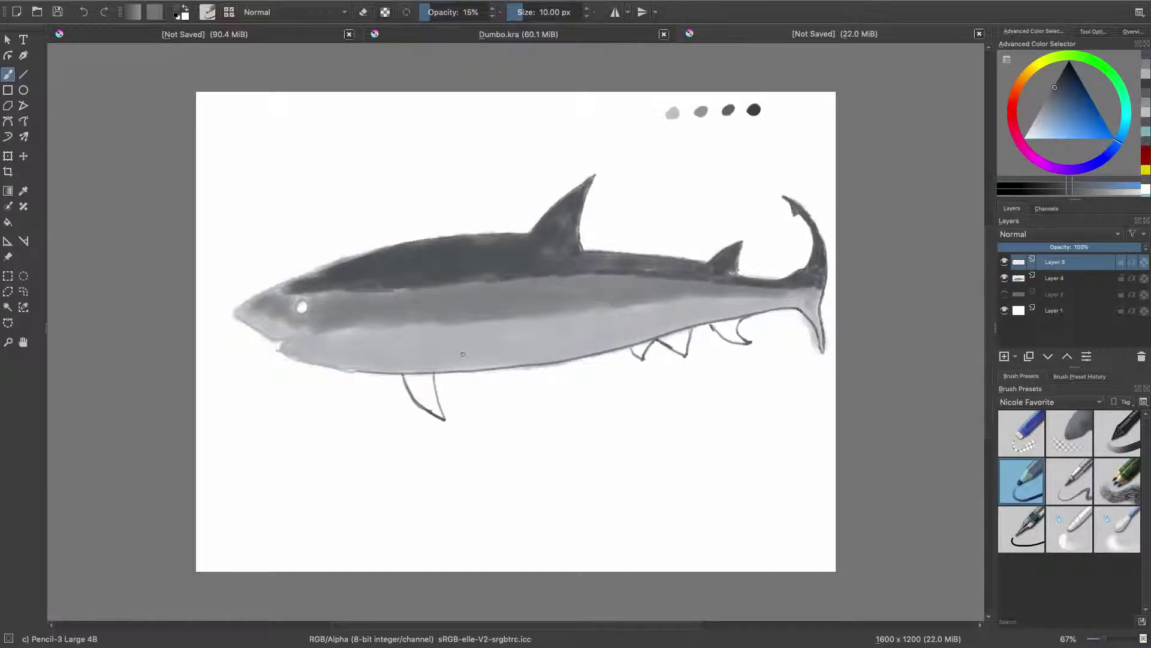
mouse_move(476, 352)
left_mouse_down()
mouse_move(510, 406)
mouse_move(528, 359)
mouse_move(474, 338)
mouse_move(528, 429)
mouse_move(497, 368)
left_mouse_up()
Fill the near pectoral fin dark grey and the far one a lighter grey with Pencil-6 Quick Shade at 25.93 px
key("slash")
key("bracketleft")
key("bracketleft")
key("bracketleft")
key("ctrl+z")
key("Page_Down")
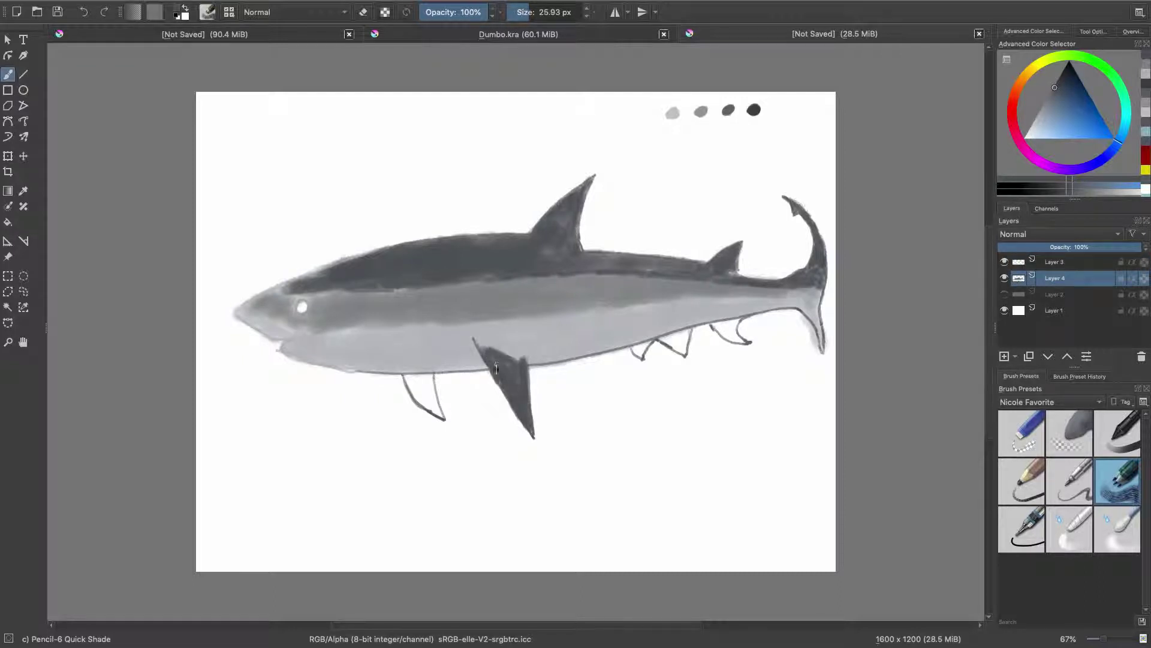
left_click(673, 112, "ctrl")
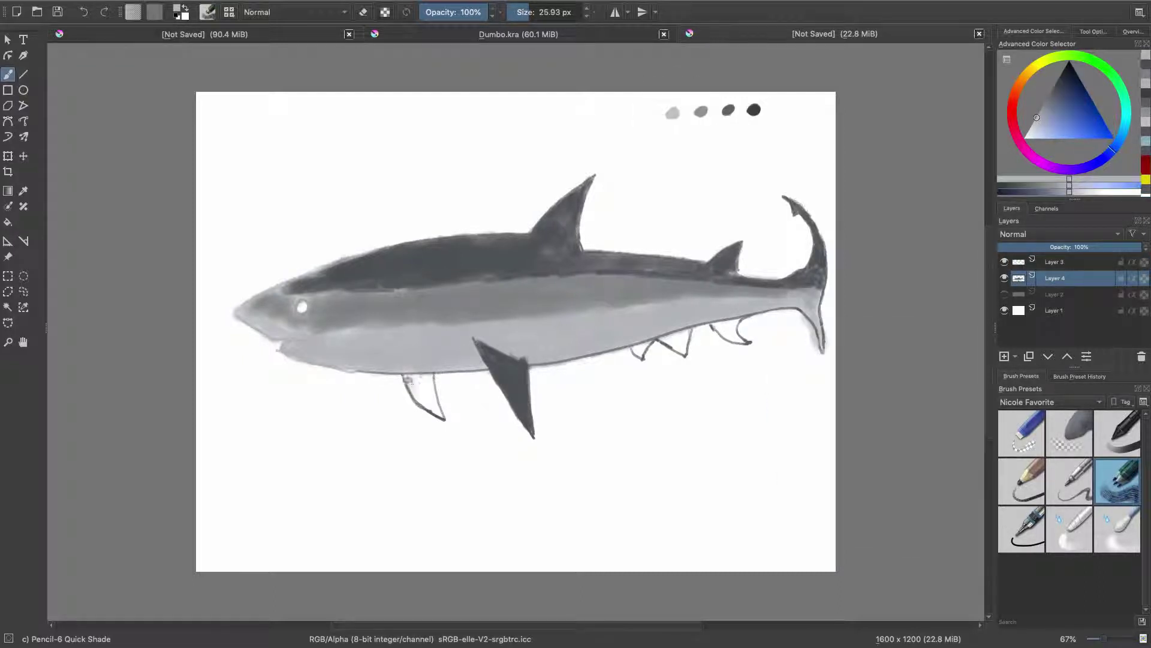
left_click_drag(413, 379, 435, 411)
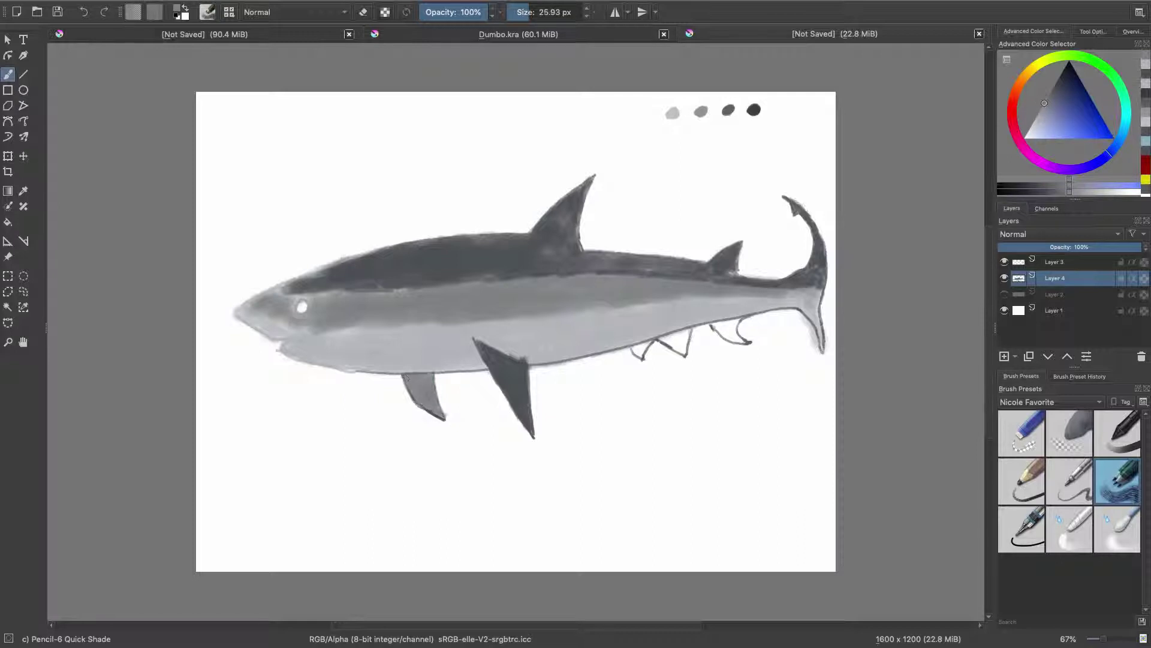
Blend the transition between the grey flank and the light belly with Blender Blur at 46.65 px
key("slash")
left_click_drag(519, 319, 646, 304)
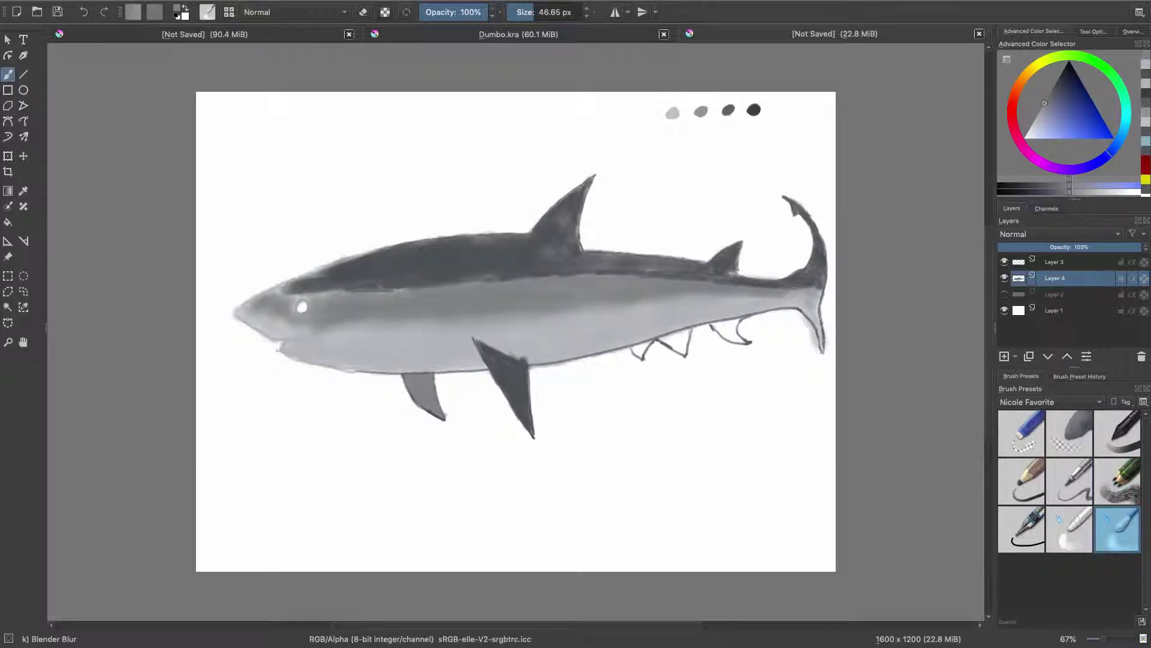
Even out the back and dorsal fin with the sampled dark grey, and soften the back's lower edge with Blender Blur
key("slash")
left_click(728, 110, "ctrl")
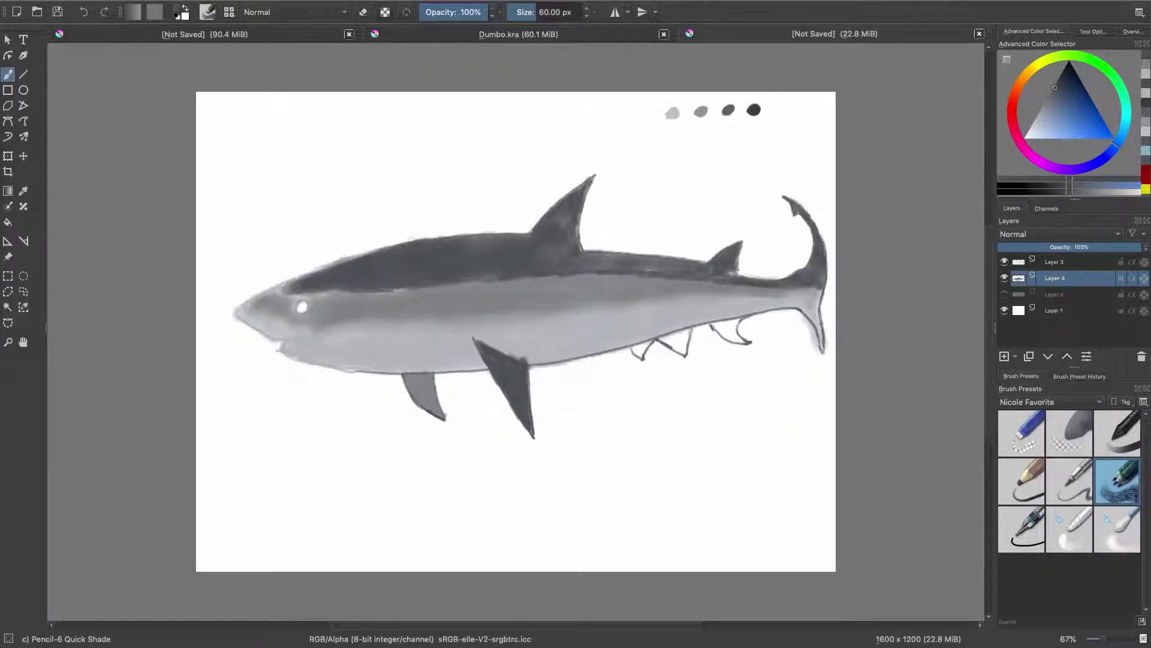
mouse_move(576, 243)
left_mouse_down()
mouse_move(568, 189)
mouse_move(593, 176)
left_mouse_up()
mouse_move(468, 246)
left_mouse_down()
mouse_move(534, 234)
mouse_move(681, 270)
left_mouse_up()
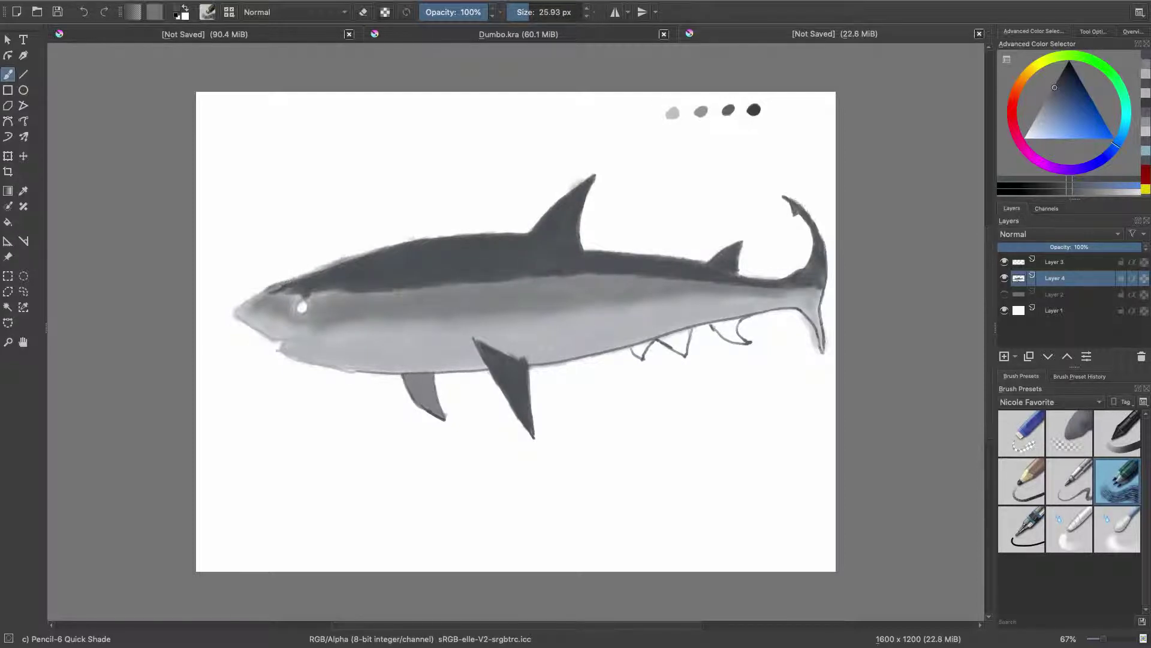
left_click(1069, 480)
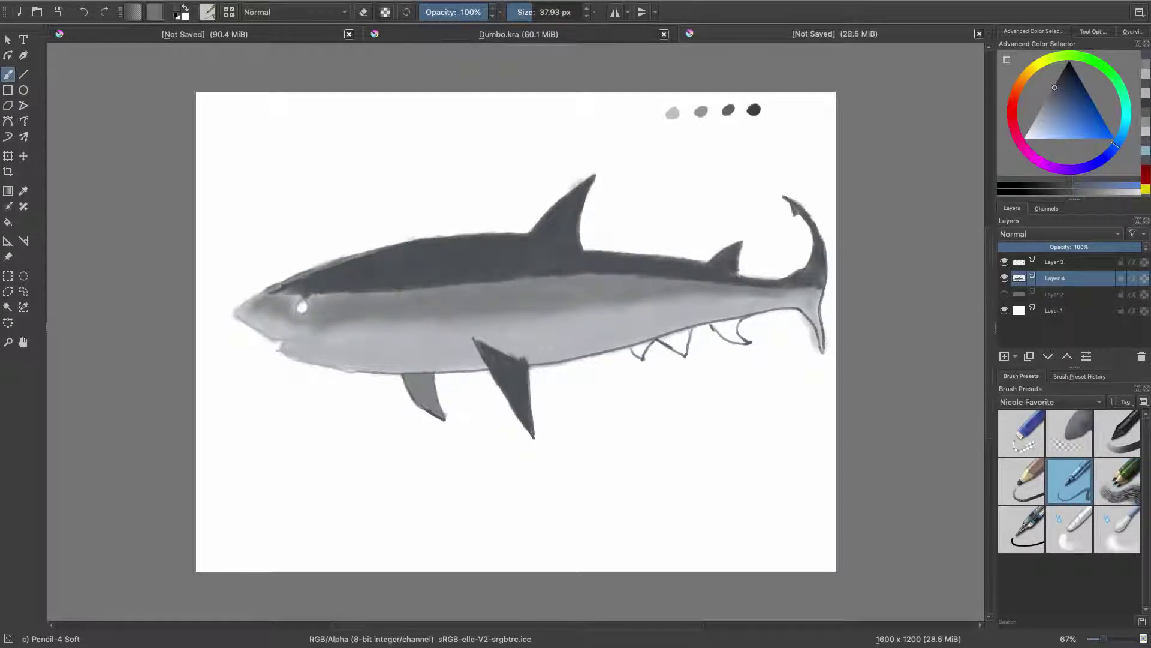
left_click(1117, 529)
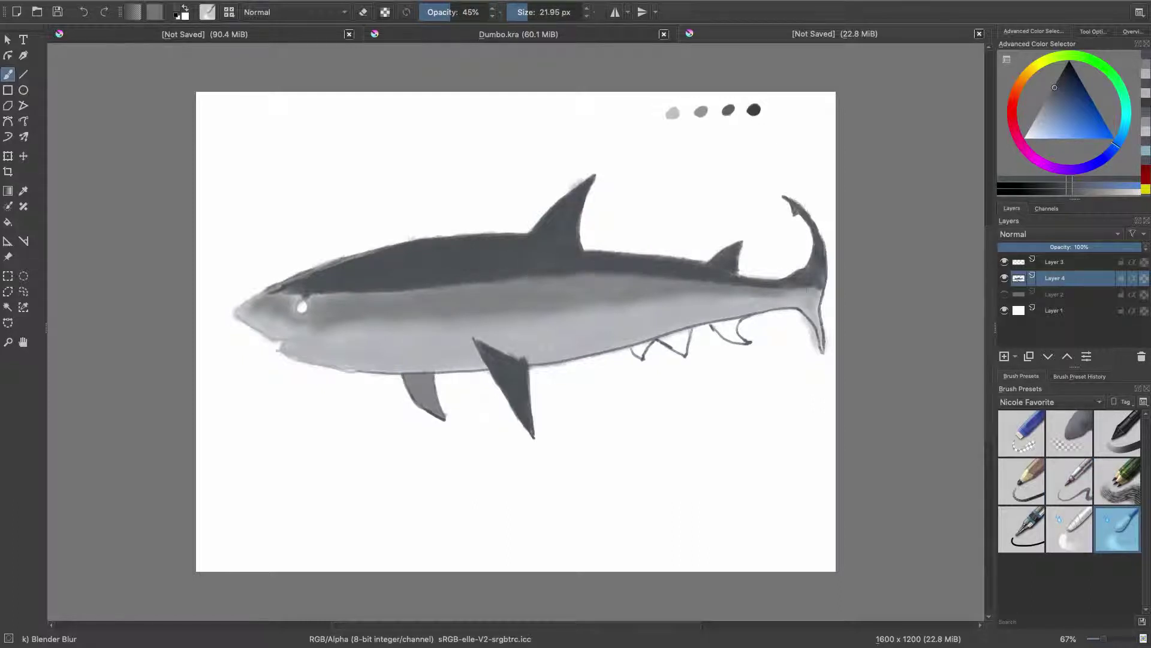
Fill in the shark's eye with a dark pupil using Pencil-4 Soft at 5.45 px
key("/")
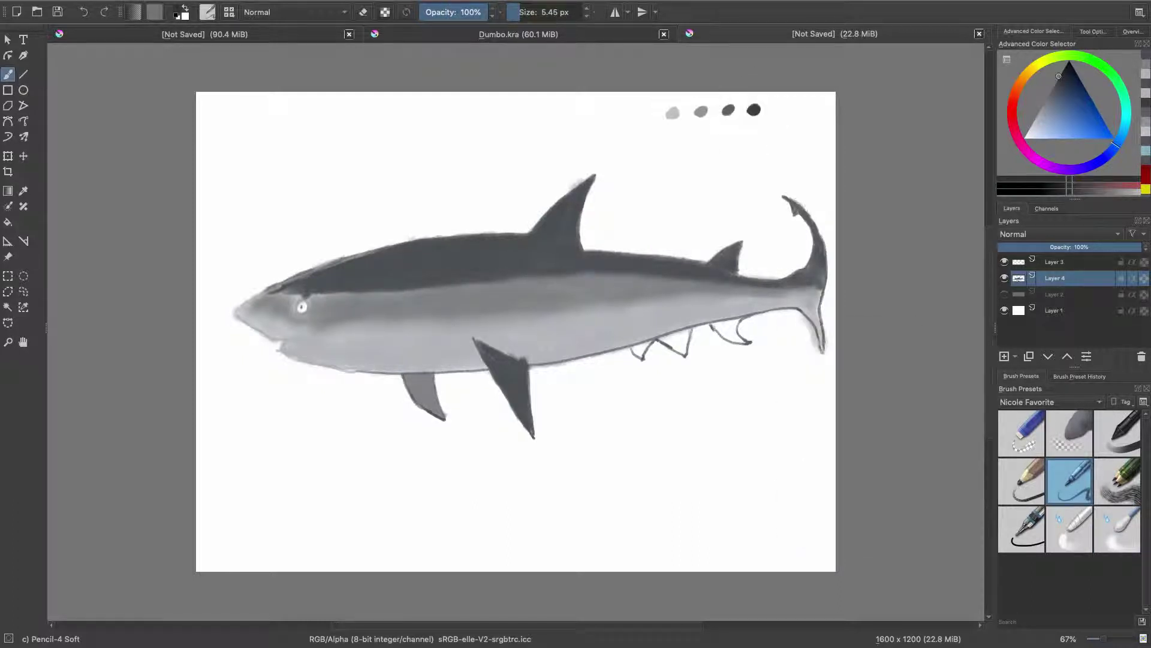
key("/")
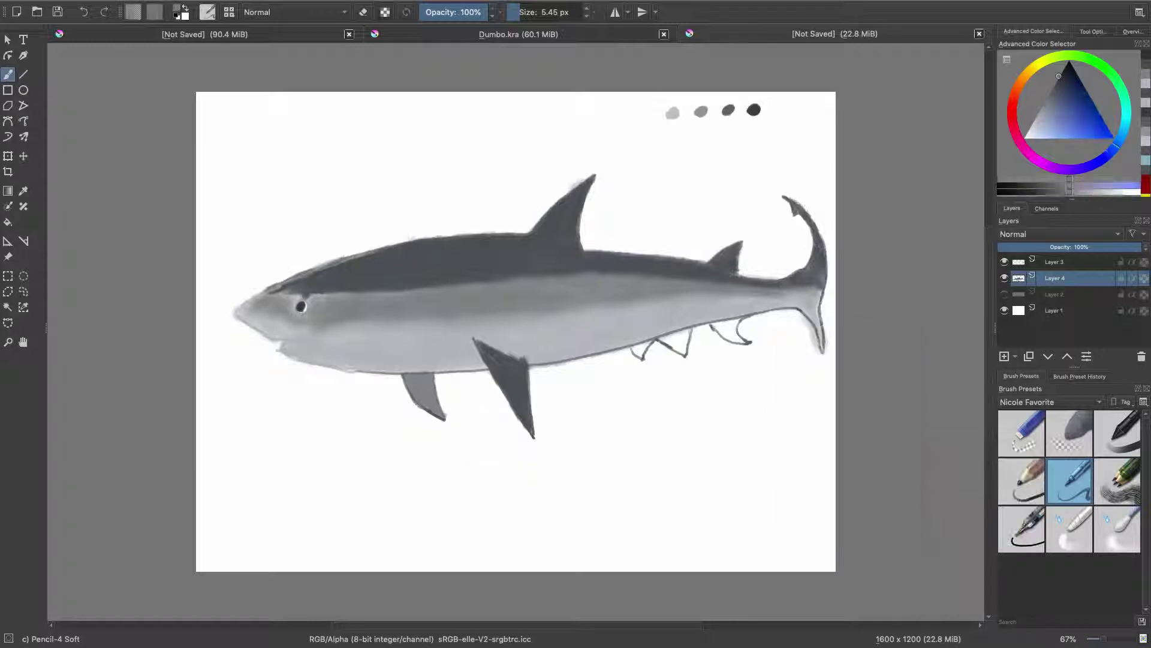
Repaint the mid-grey flank band to the tail with Pencil-4 Soft at 35.28 px, and soften its edge with Blender Blur at 52% opacity
key("bracketright")
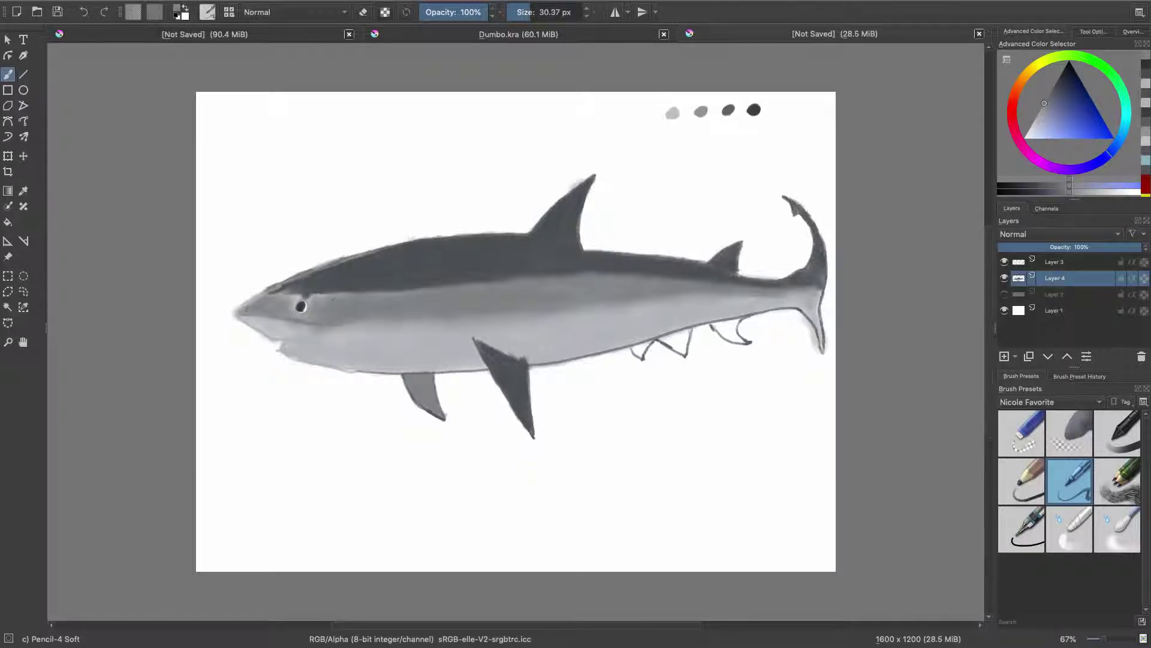
left_click(531, 17)
left_click_drag(338, 328, 677, 298)
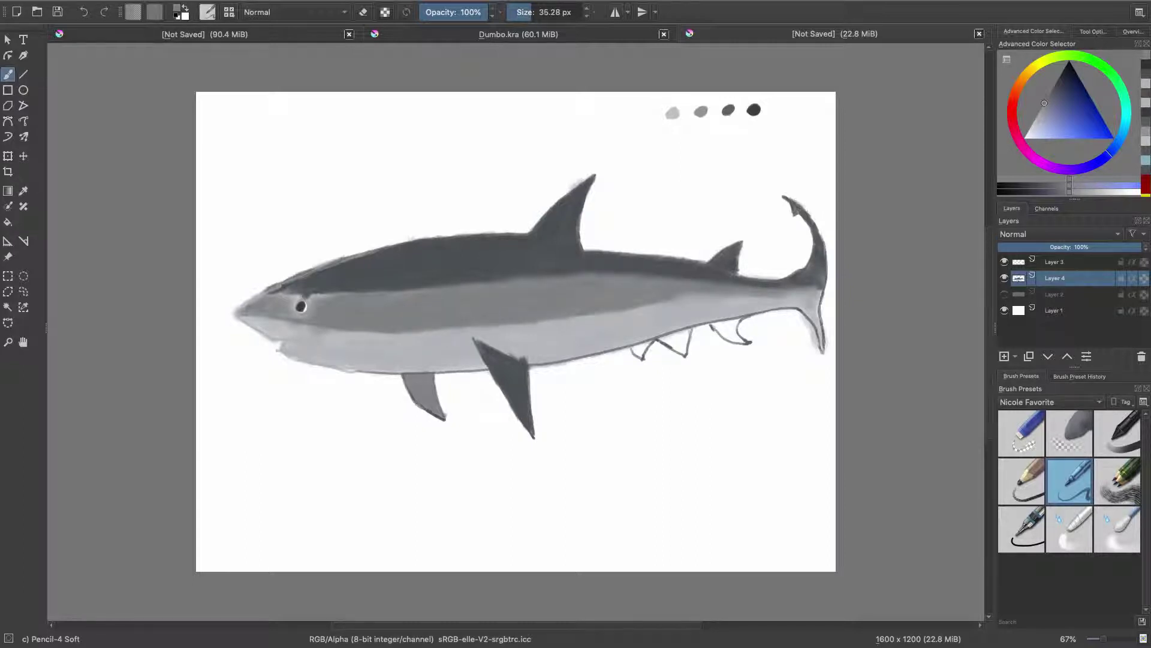
mouse_move(540, 324)
left_mouse_down()
mouse_move(702, 295)
mouse_move(813, 292)
left_mouse_up()
left_click_drag(618, 324, 750, 303)
key("slash")
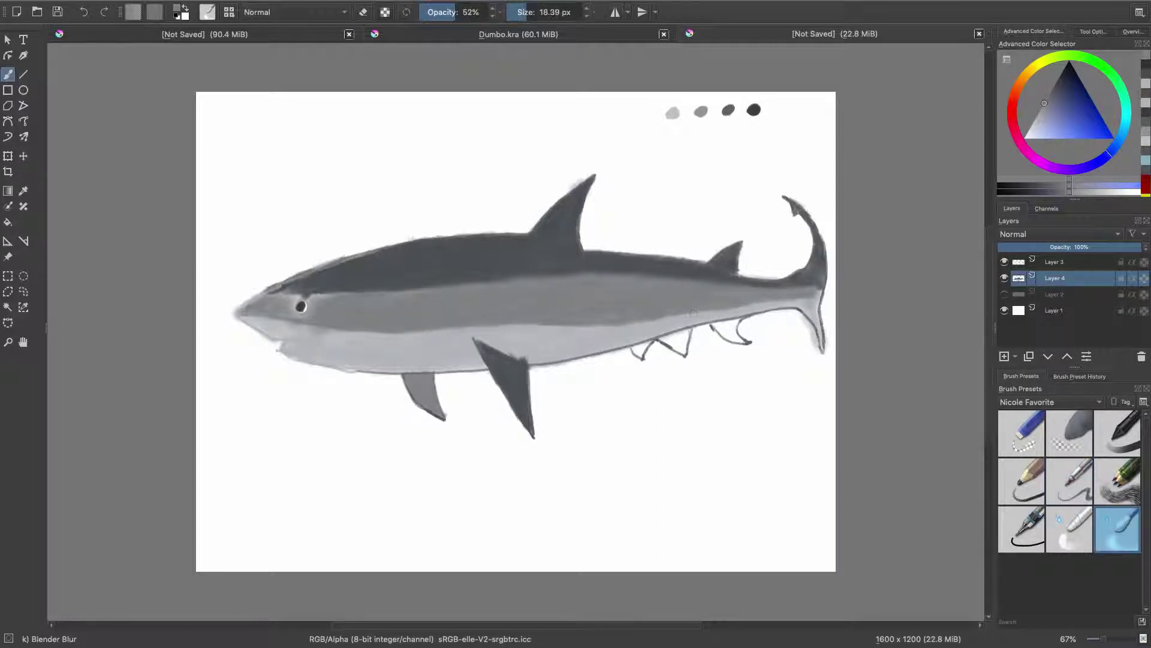
Add dark and light streaks along the flank with Pencil-6 Quick Shade at 51% opacity and Eraser Soft, and blend them with Blender Blur
key("slash")
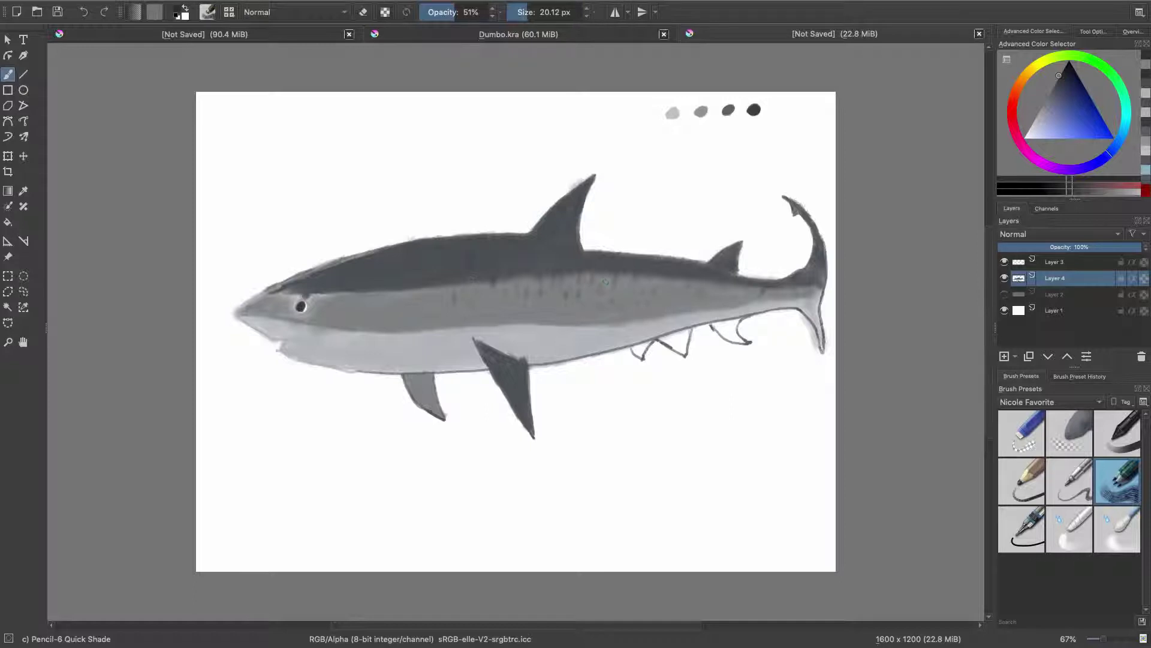
key("e")
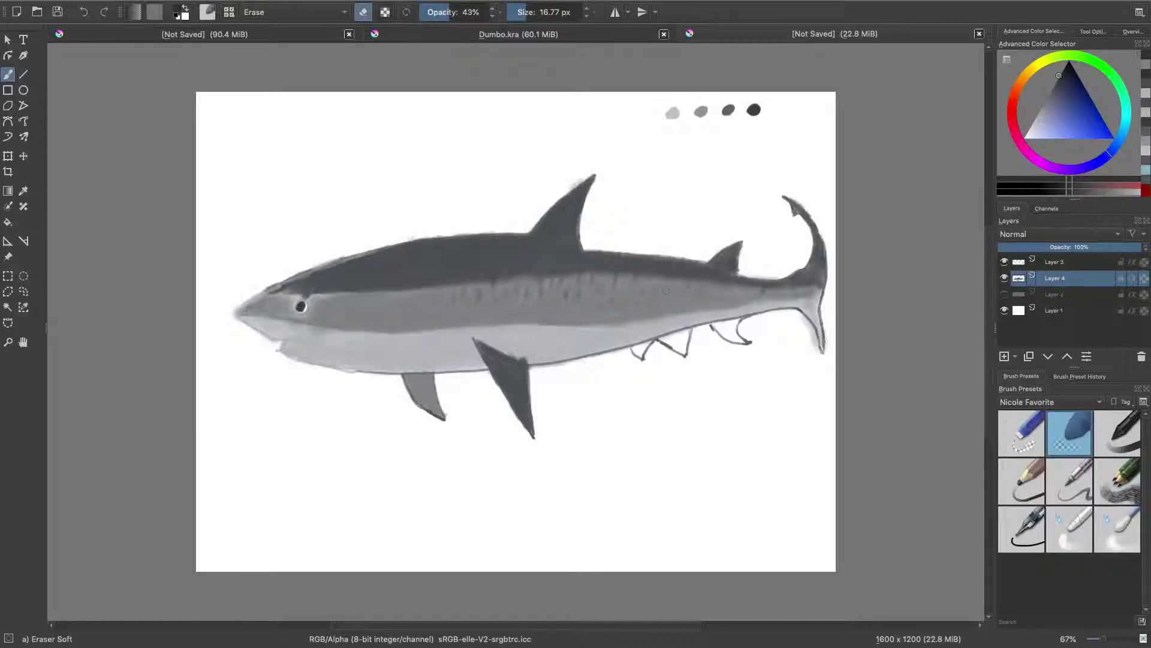
key("e")
key("e")
key("e")
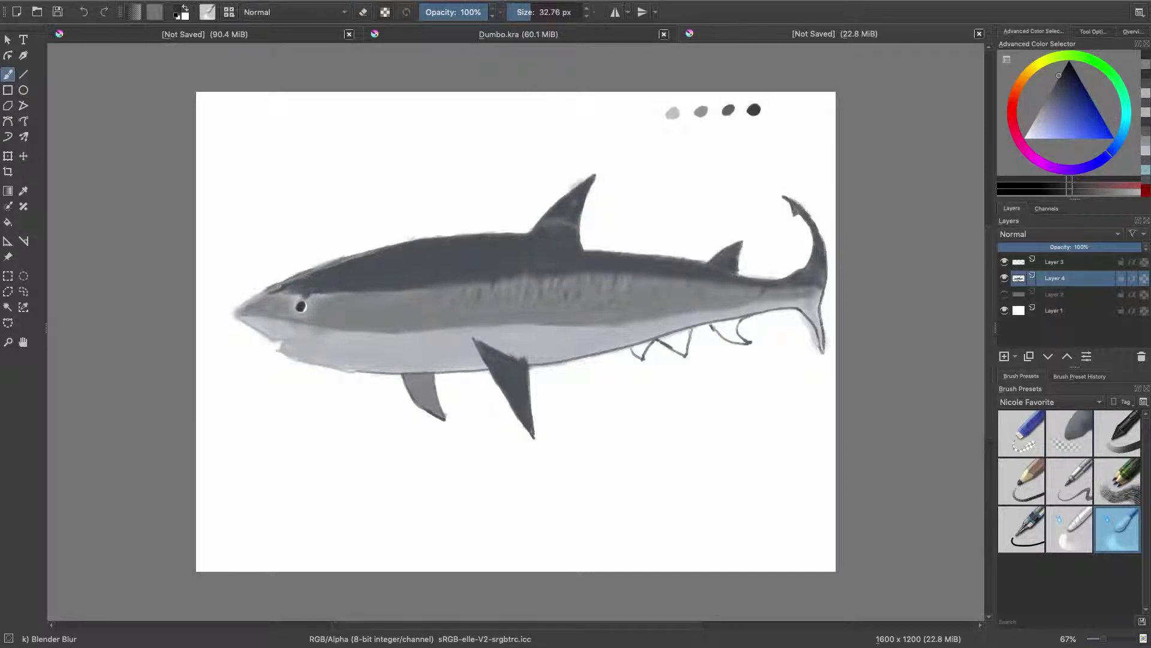
Paint a dark nostril on the snout and a dark mouth line on the shading layer
key("slash")
left_click(261, 315)
key("slash")
key("e")
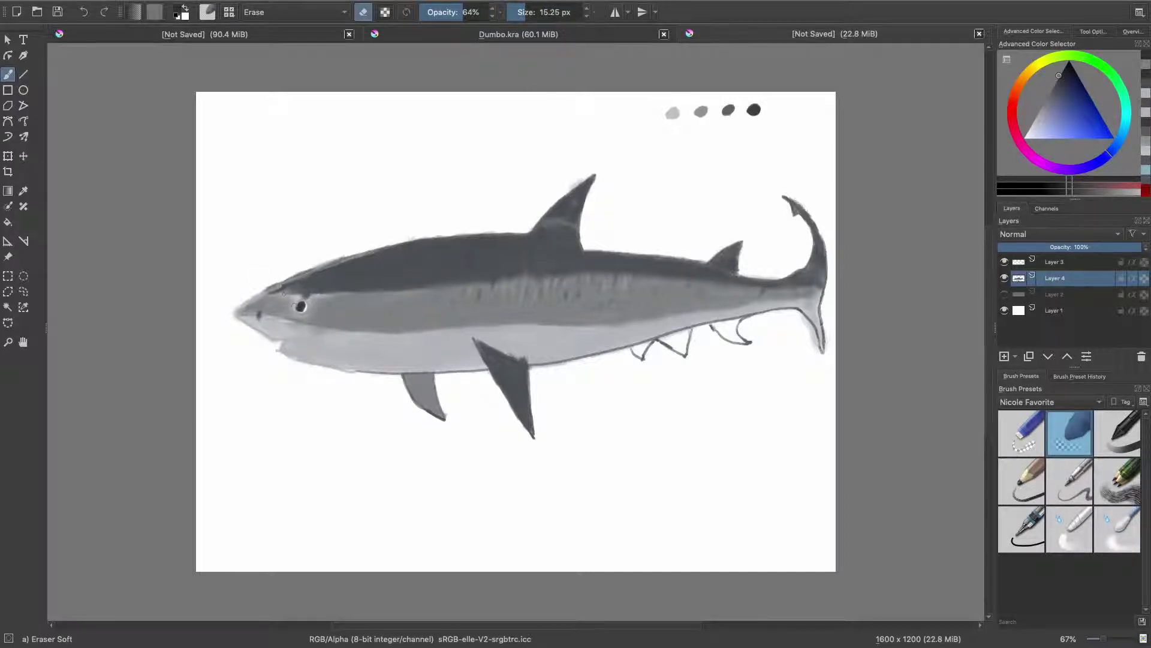
key("slash")
Lower the line-art layer's opacity to 41%, fade the shading layer, and add a new layer between them
left_click(1056, 262)
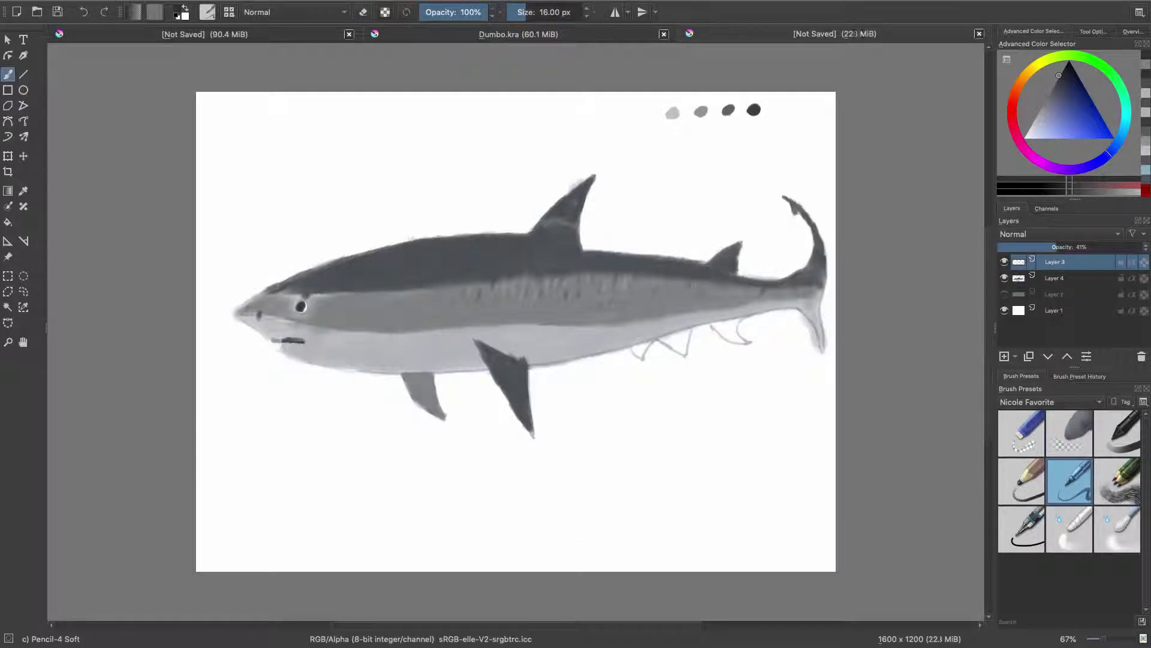
left_click_drag(1140, 247, 1048, 250)
key("Insert")
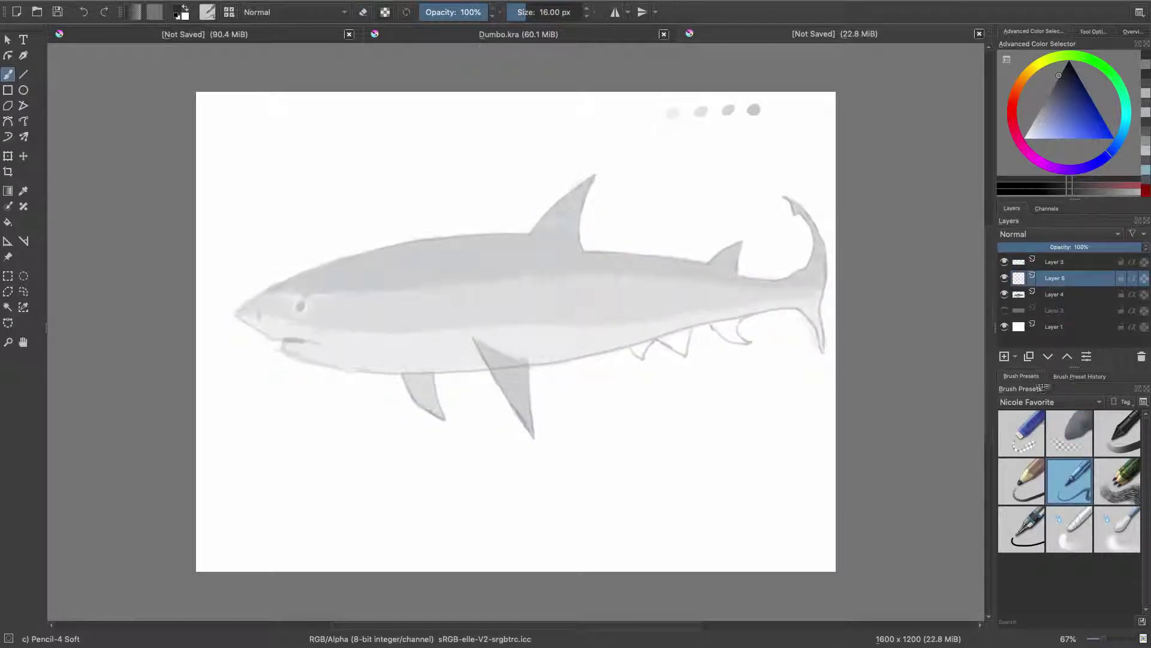
Outline the back and dorsal fins from the snout toward the tail in near-black with Pencil-4 Soft at 10.23 px
left_click_drag(533, 13, 518, 15)
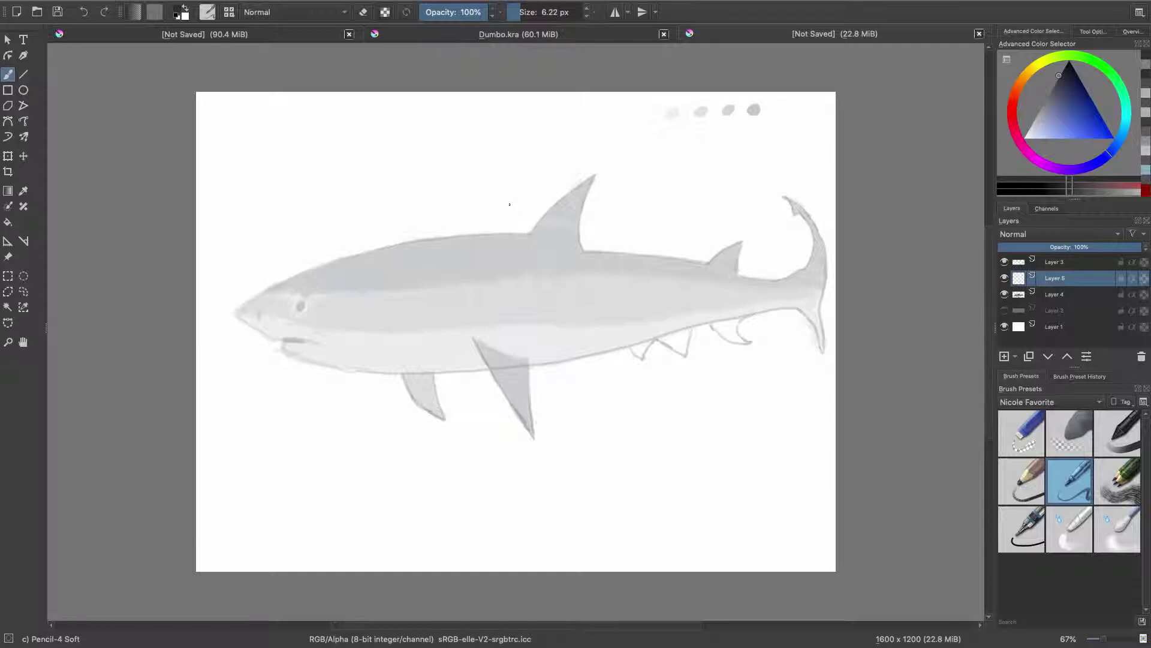
key("d")
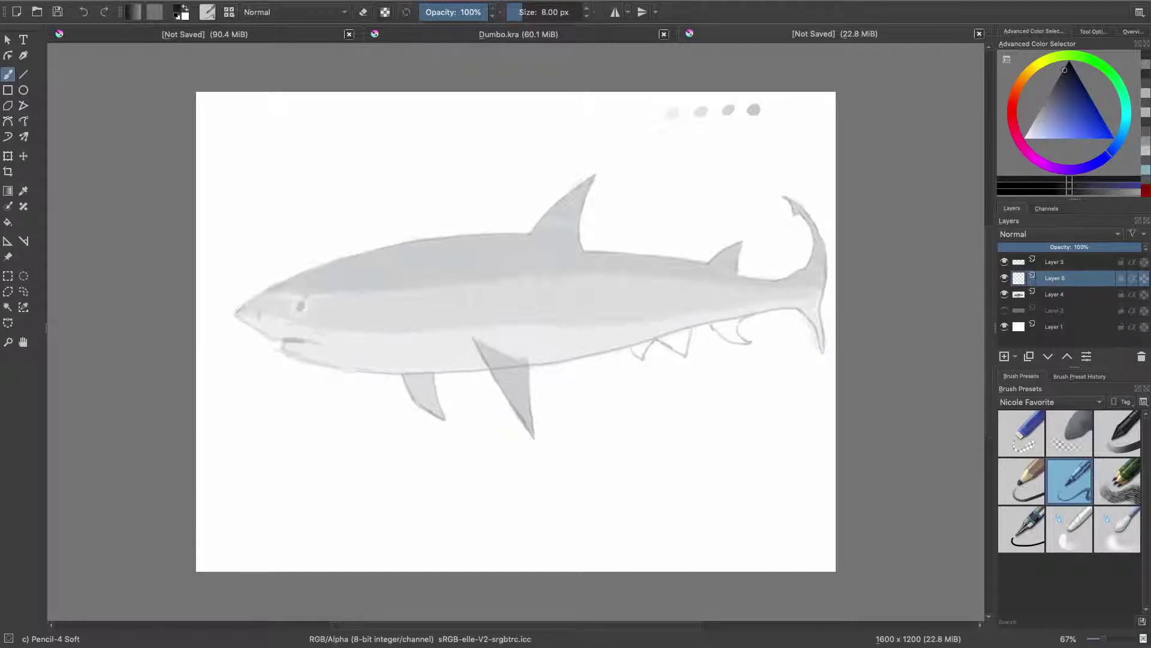
mouse_move(240, 309)
left_mouse_down()
mouse_move(427, 238)
mouse_move(535, 230)
left_mouse_up()
key("ctrl+z")
left_click_drag(521, 5, 533, 6)
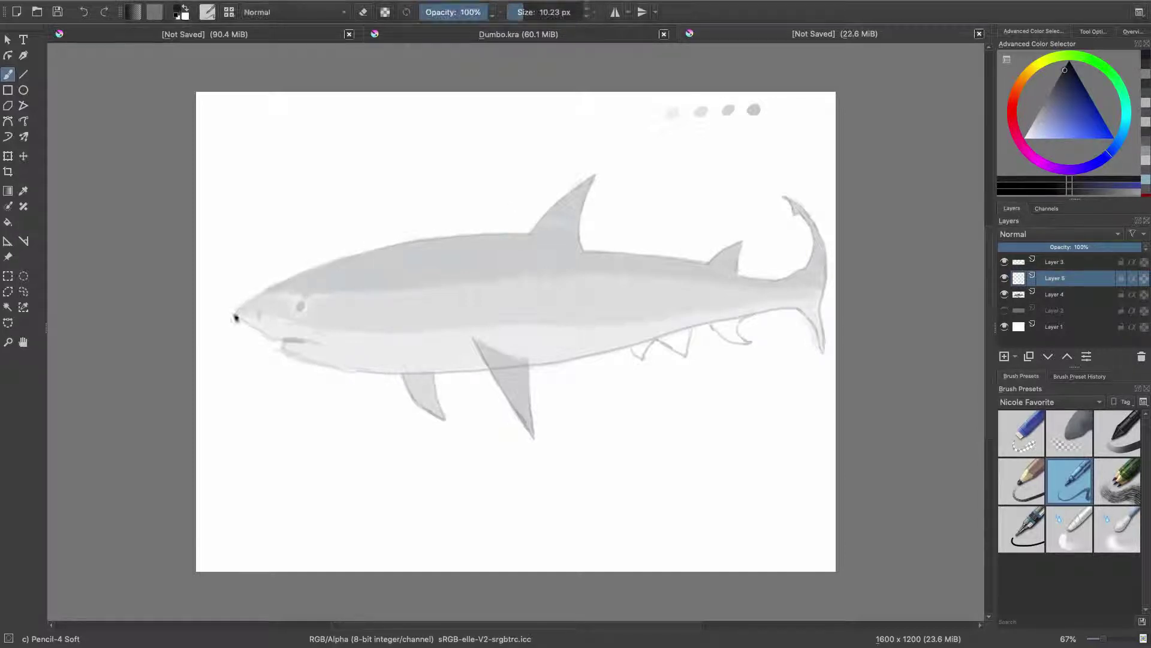
mouse_move(236, 317)
left_mouse_down()
mouse_move(341, 262)
mouse_move(530, 234)
mouse_move(595, 176)
mouse_move(612, 251)
mouse_move(708, 264)
left_mouse_up()
left_click_drag(286, 278, 531, 232)
Outline the snout, mouth, lower jaw and far pectoral fin, undoing and redrawing the unsatisfactory strokes
left_click_drag(236, 315, 316, 343)
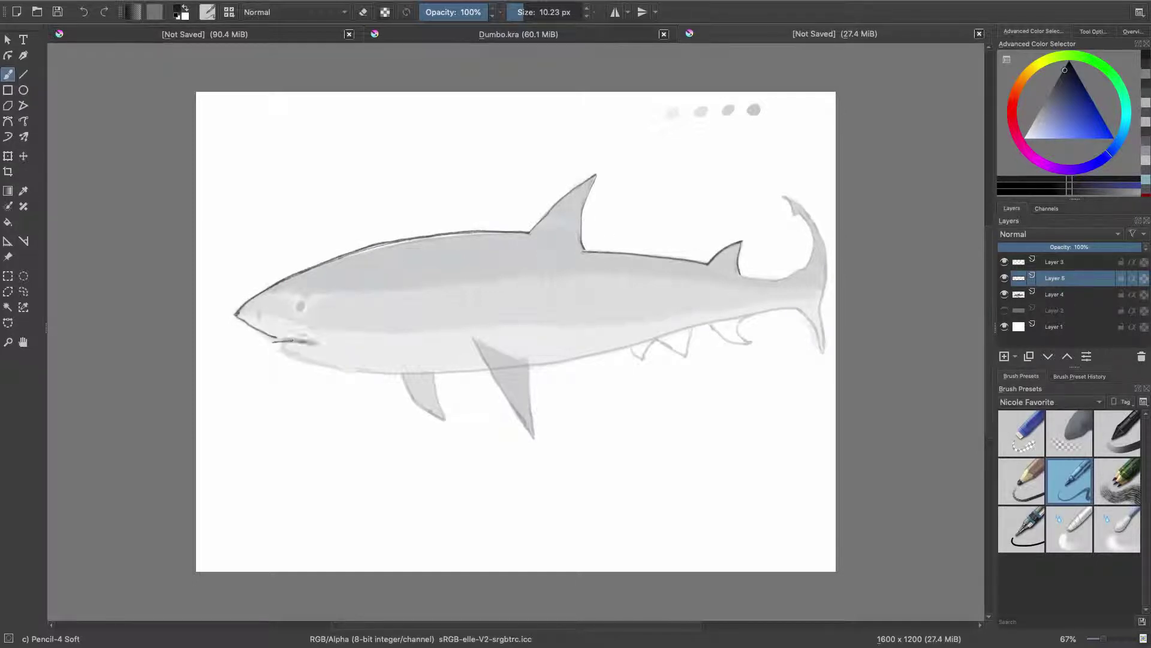
key("ctrl+z")
left_click_drag(235, 313, 390, 378)
key("ctrl+z")
mouse_move(283, 359)
left_mouse_down()
mouse_move(406, 375)
mouse_move(446, 420)
left_mouse_up()
Outline the near pectoral fin, rear belly, small lower fins and tail, undoing the unsatisfactory strokes
mouse_move(534, 437)
left_mouse_down()
mouse_move(633, 347)
mouse_move(822, 307)
left_mouse_up()
key("ctrl+z")
left_click_drag(691, 329, 824, 352)
mouse_move(782, 196)
left_mouse_down()
mouse_move(800, 213)
mouse_move(761, 281)
mouse_move(738, 277)
mouse_move(810, 213)
mouse_move(831, 243)
mouse_move(824, 352)
left_mouse_up()
key("ctrl+z")
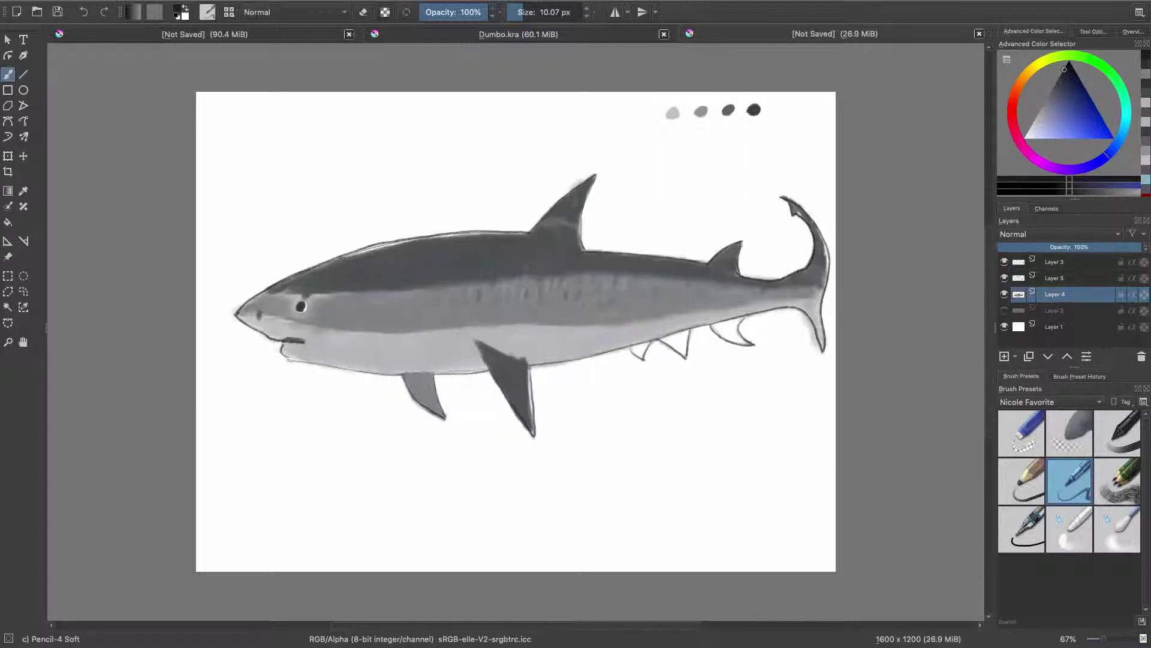
Hide the original line art on Layer 3 and retouch Layer 4's shading with dark grey and Eraser Soft at 23% opacity
left_click(1117, 480)
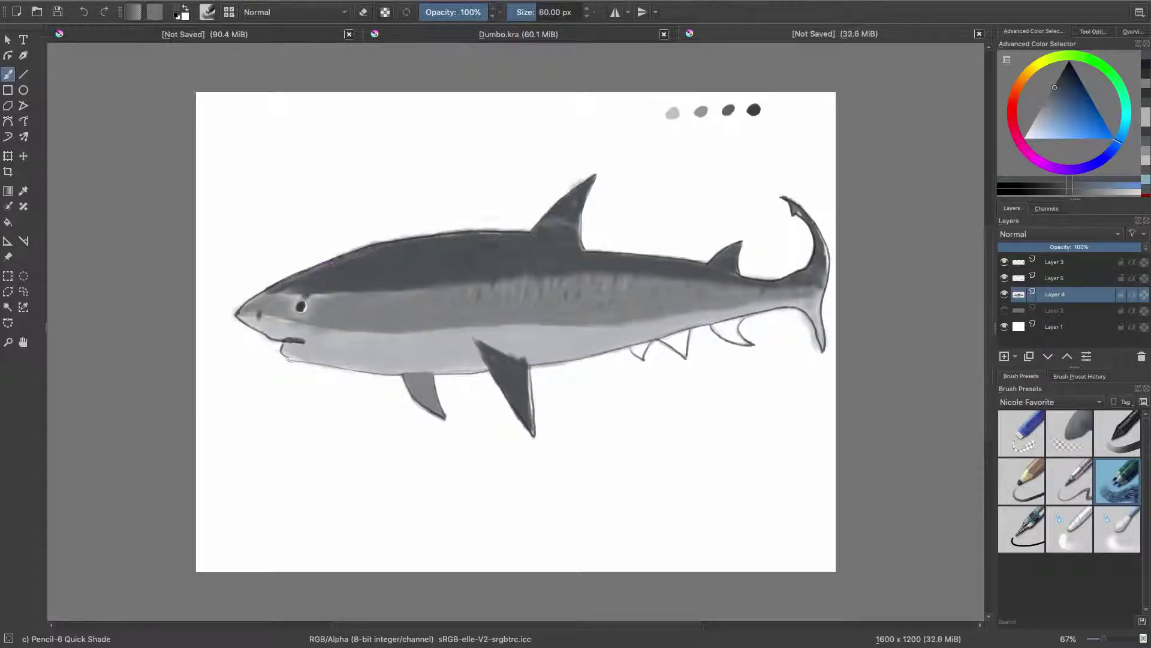
left_click(1004, 262)
left_click(1004, 293)
left_click(1003, 294)
left_click(1070, 433)
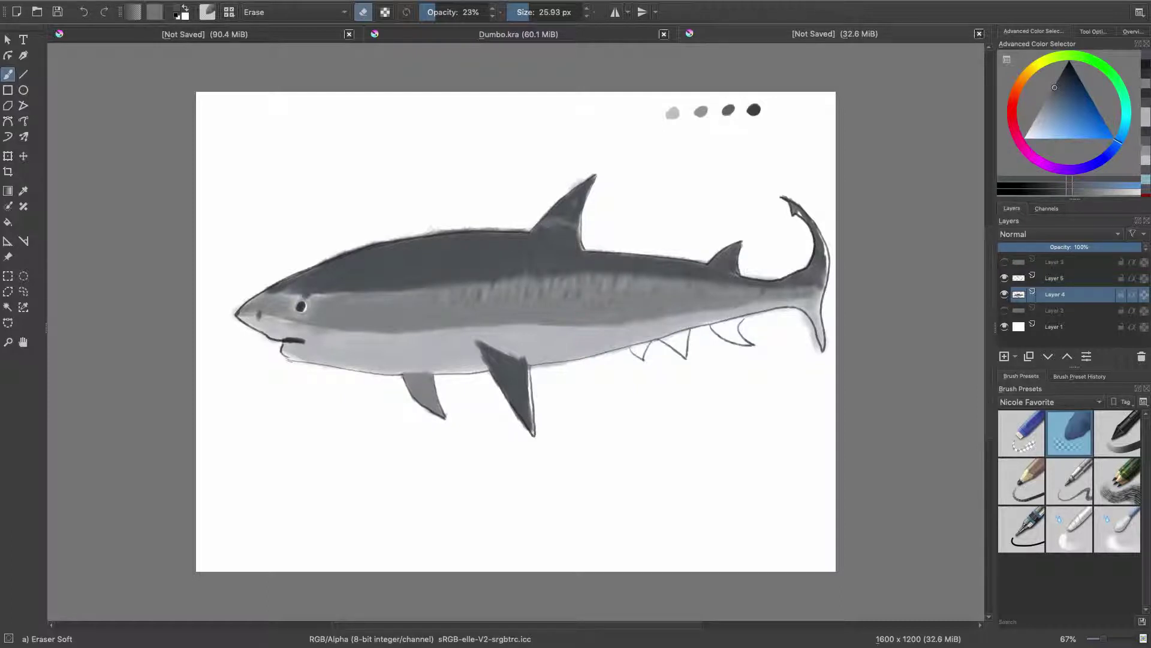
Retouch the lower jaw outline on Layer 5 with Eraser Soft, and lighten the belly's upper boundary on Layer 4
left_click(1056, 278)
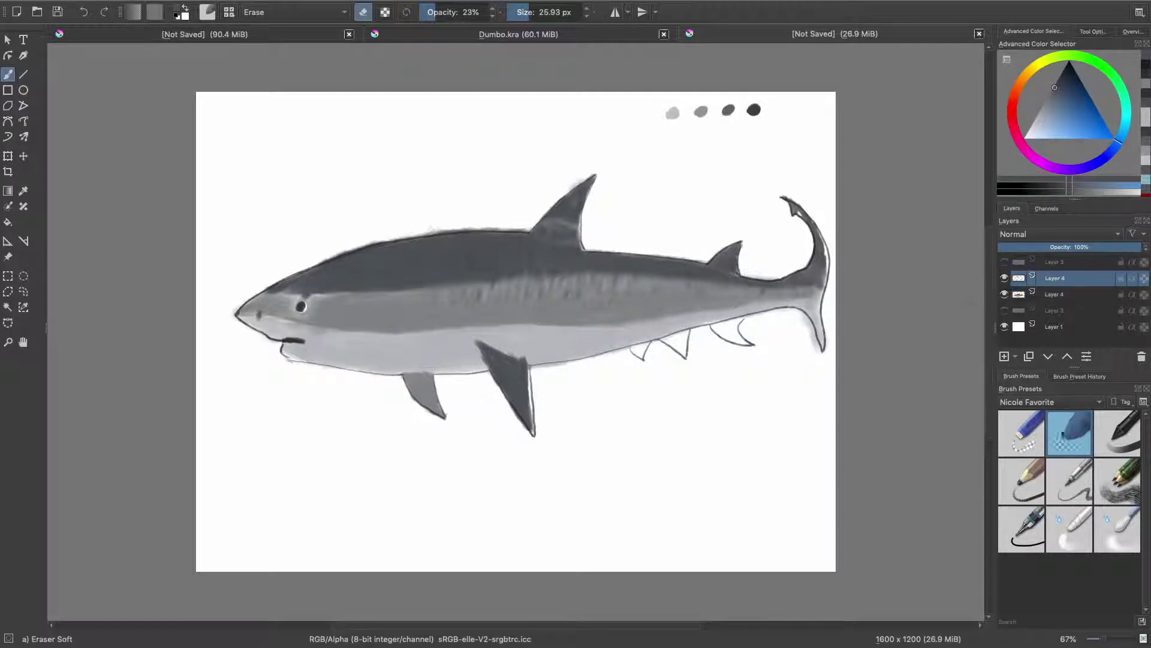
left_click(1069, 479)
key("slash")
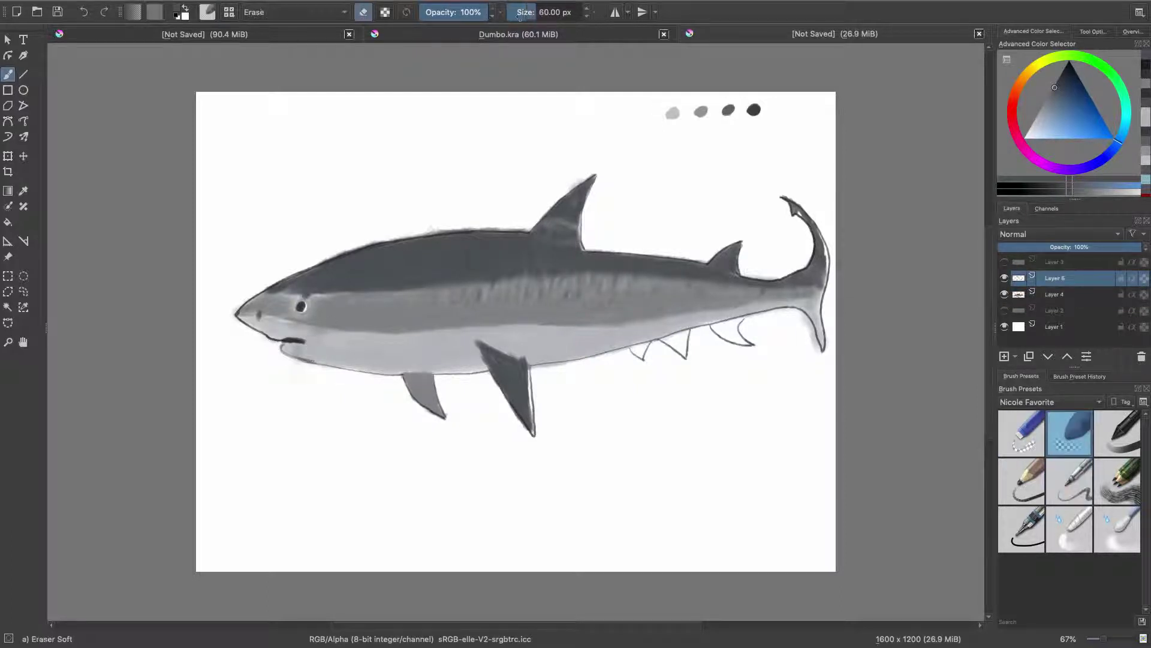
key("Page_Down")
left_click(526, 13)
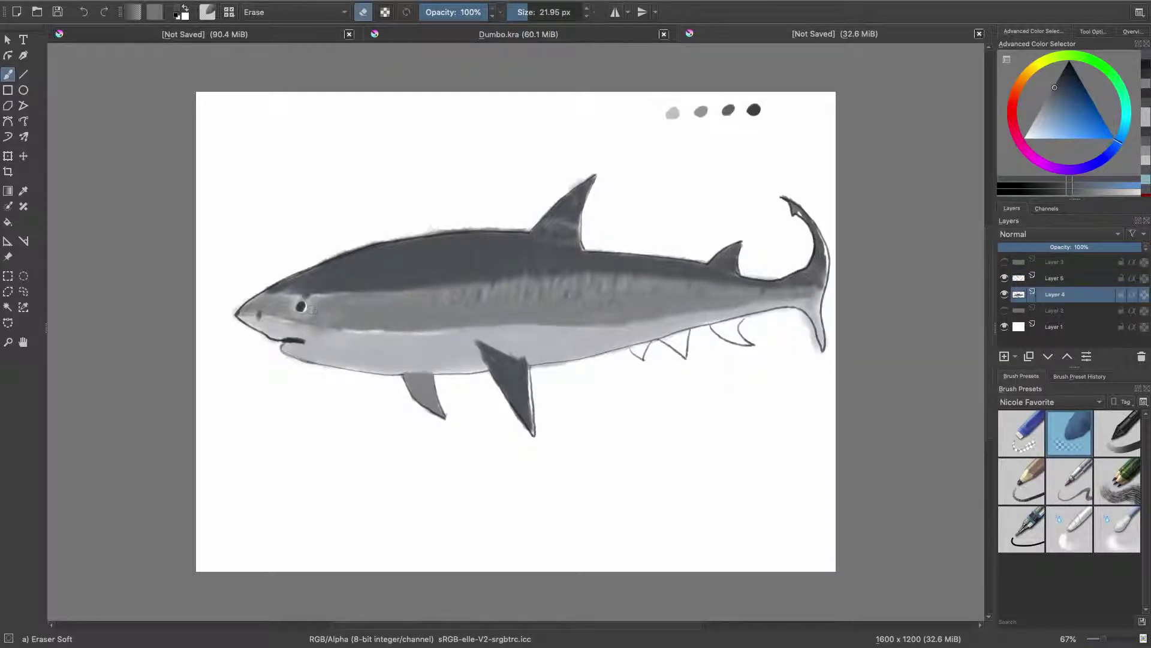
Shade the cheek behind the eye and the corner of the mouth with Pencil-6 Quick Shade, softening with Blender Blur and Eraser Soft
left_click(1117, 480)
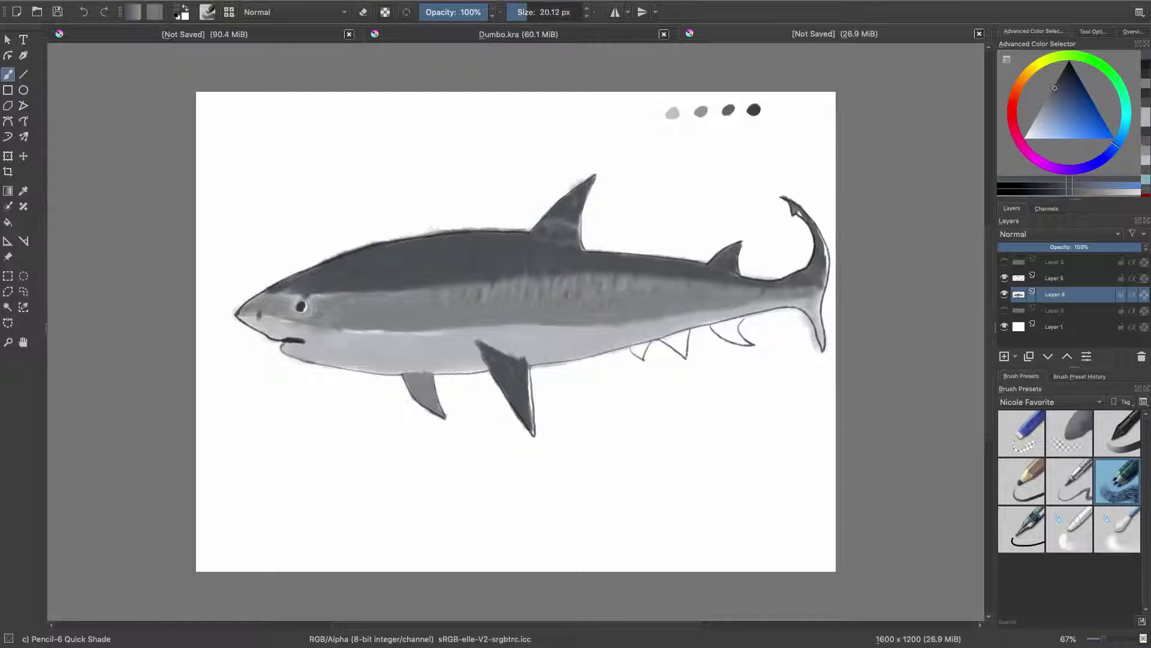
key("slash")
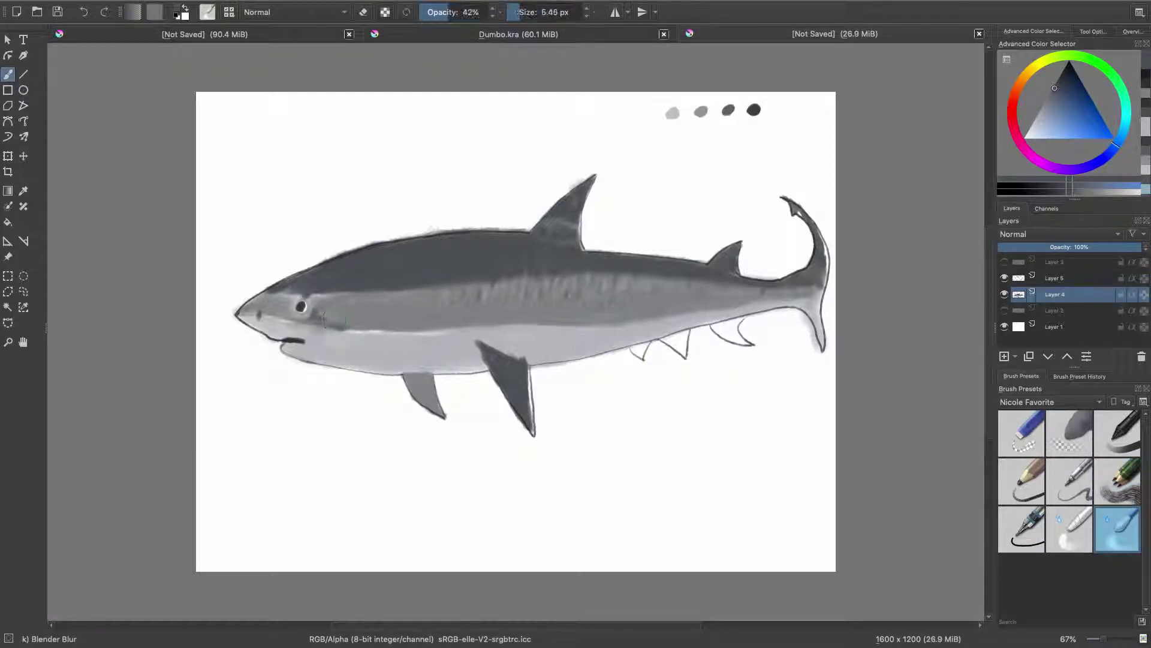
key("slash")
left_click(1069, 480)
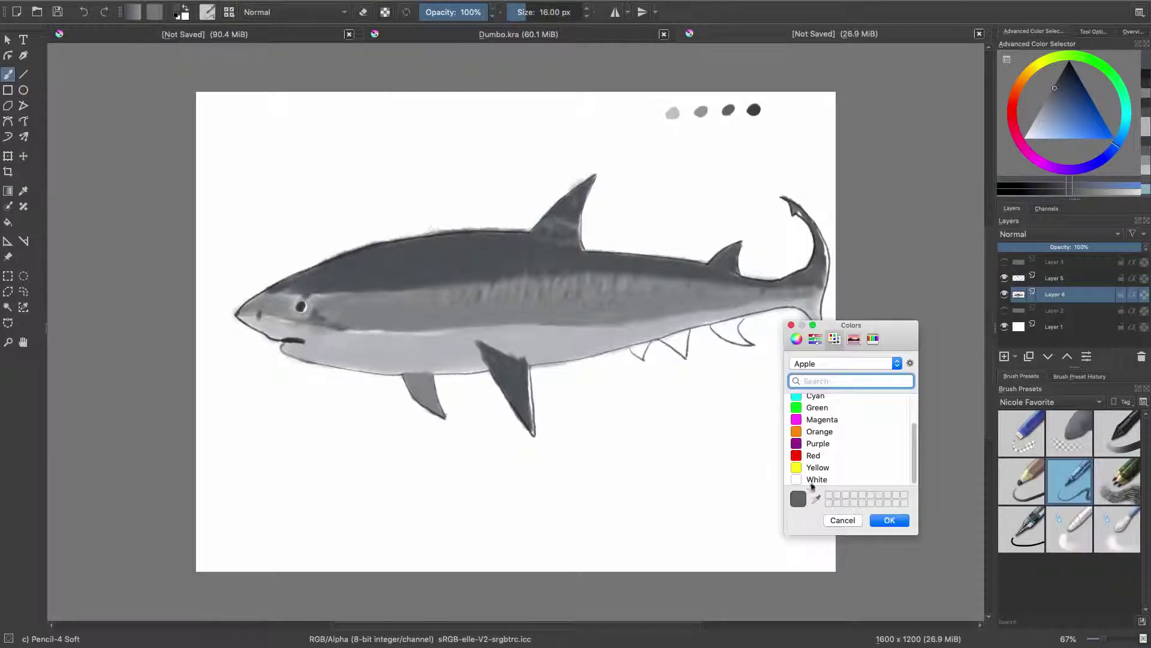
key("e")
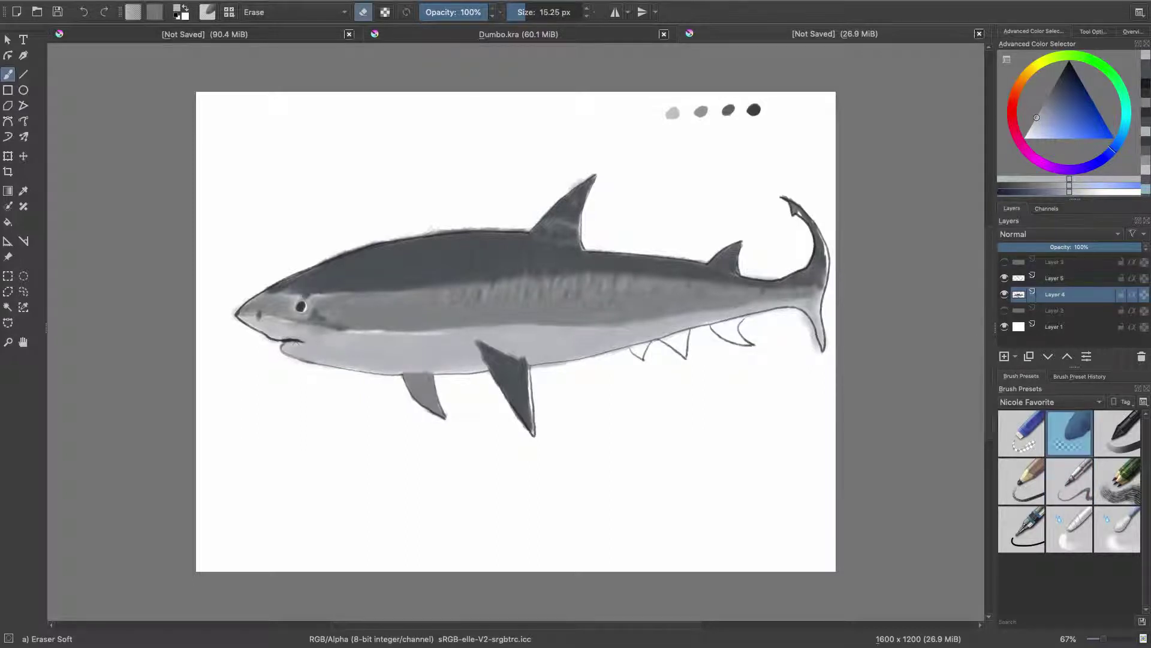
key("slash")
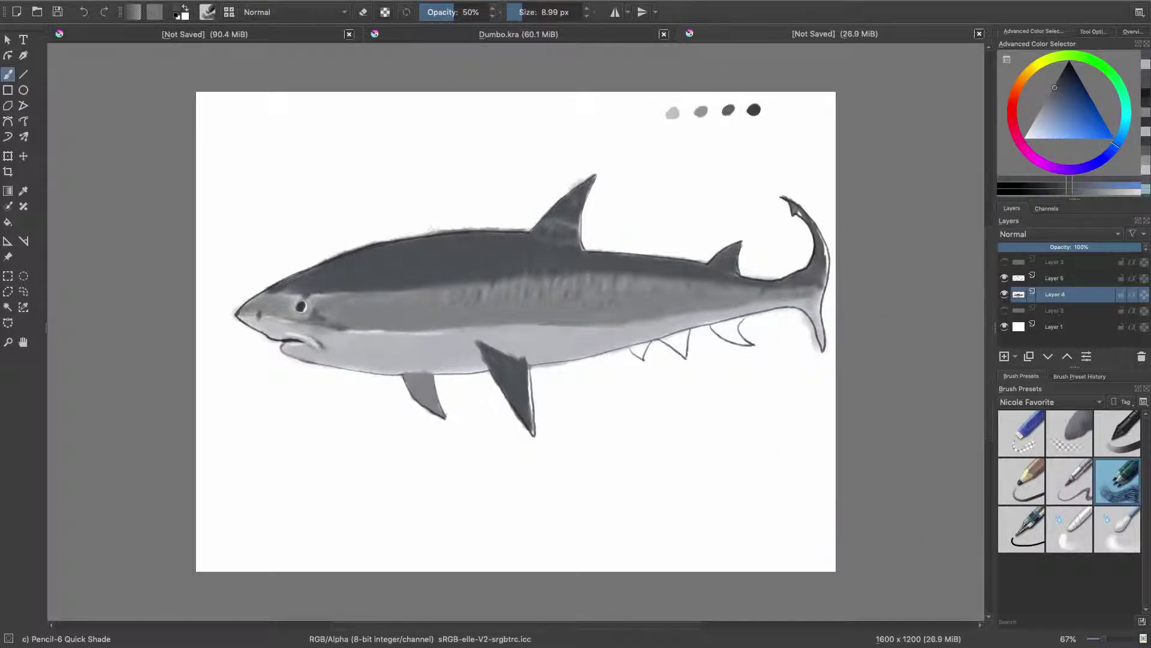
Draw five curved gill slits behind the head with Pencil-4 Soft at 16 px and edge them in white
key("slash")
mouse_move(398, 326)
left_mouse_down()
mouse_move(396, 340)
mouse_move(413, 338)
left_mouse_up()
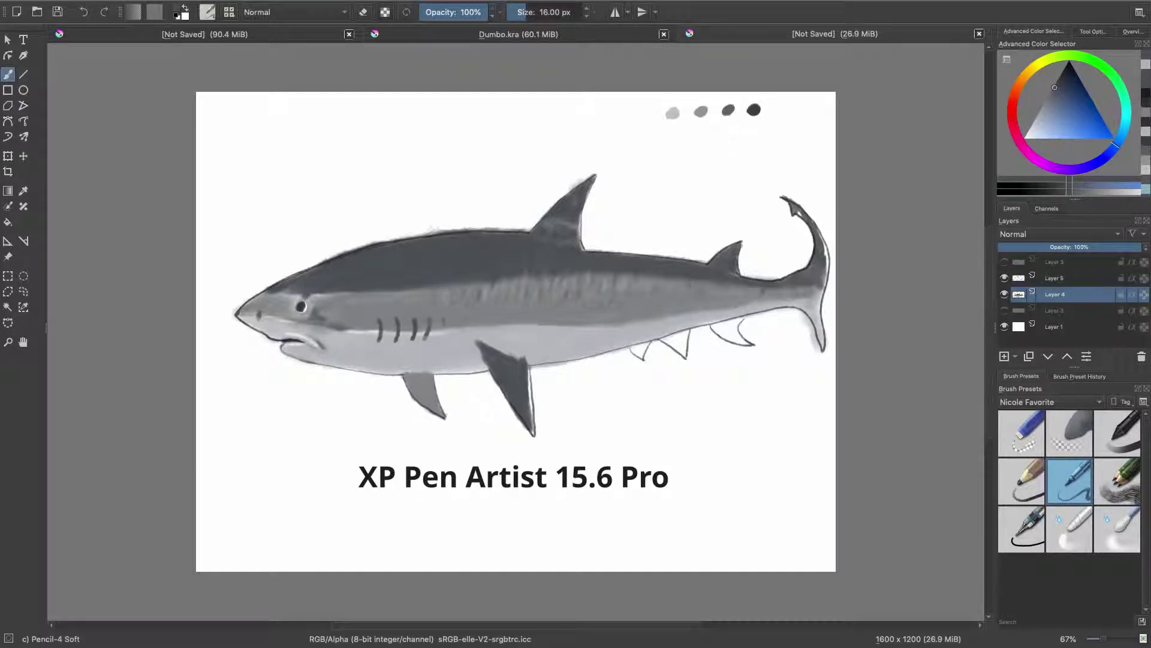
key("x")
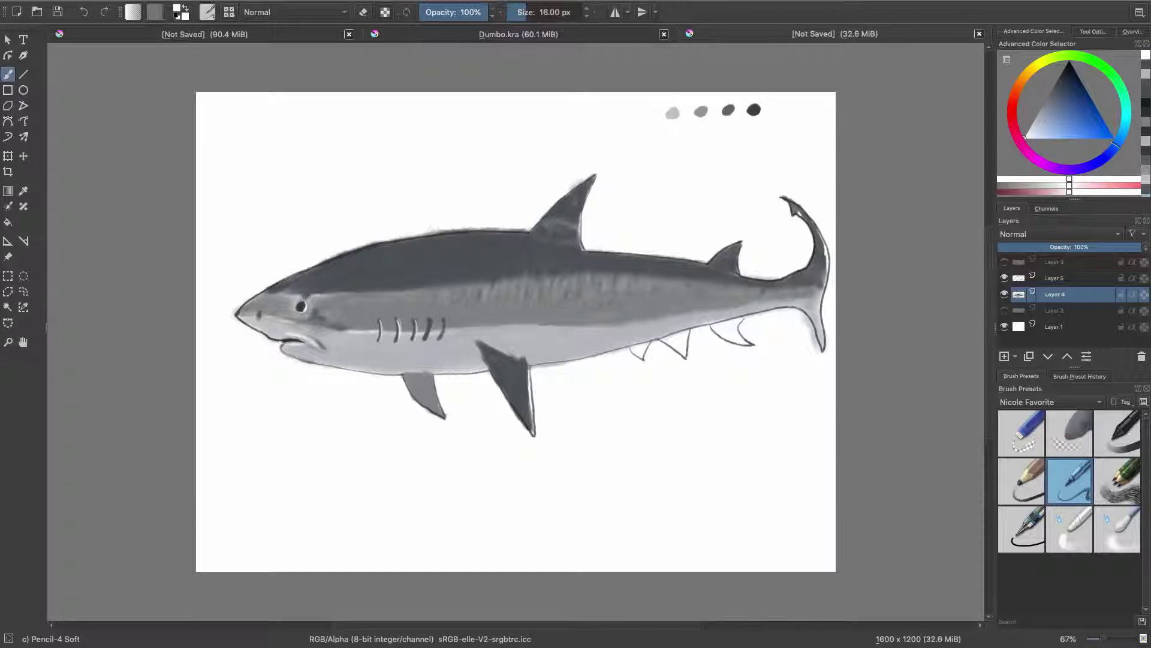
Shade beneath the gill slits with Pencil-6 Quick Shade at 70% opacity, add white highlights around them and smooth with Blender Blur
key("x")
key("slash")
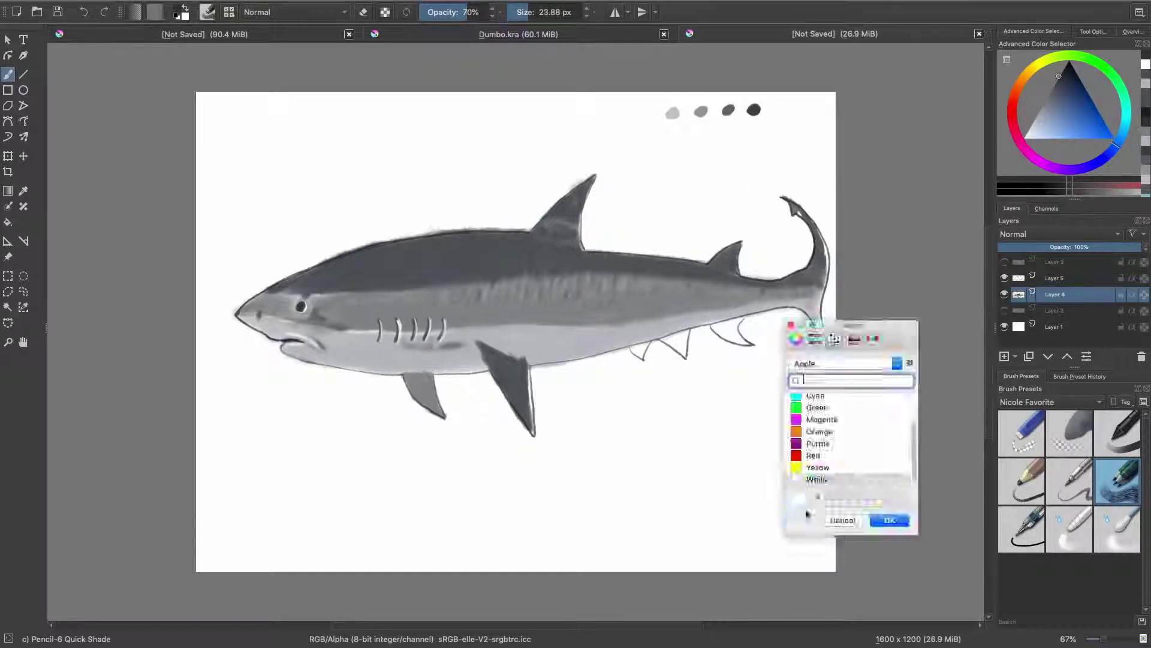
key("x")
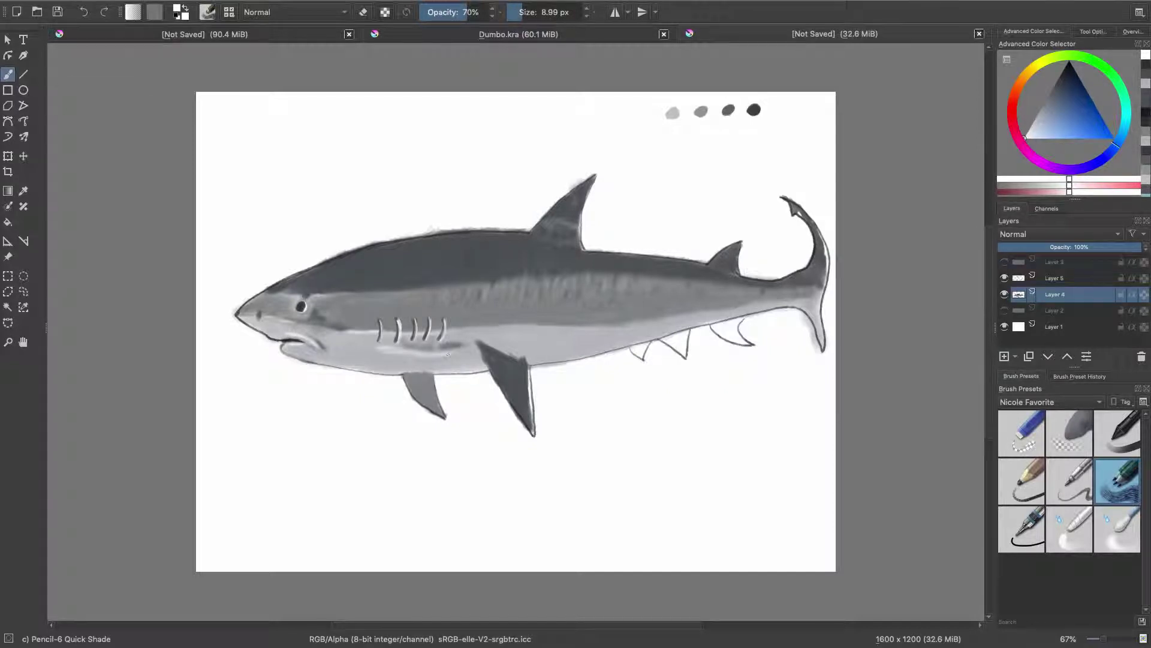
key("slash")
key("slash")
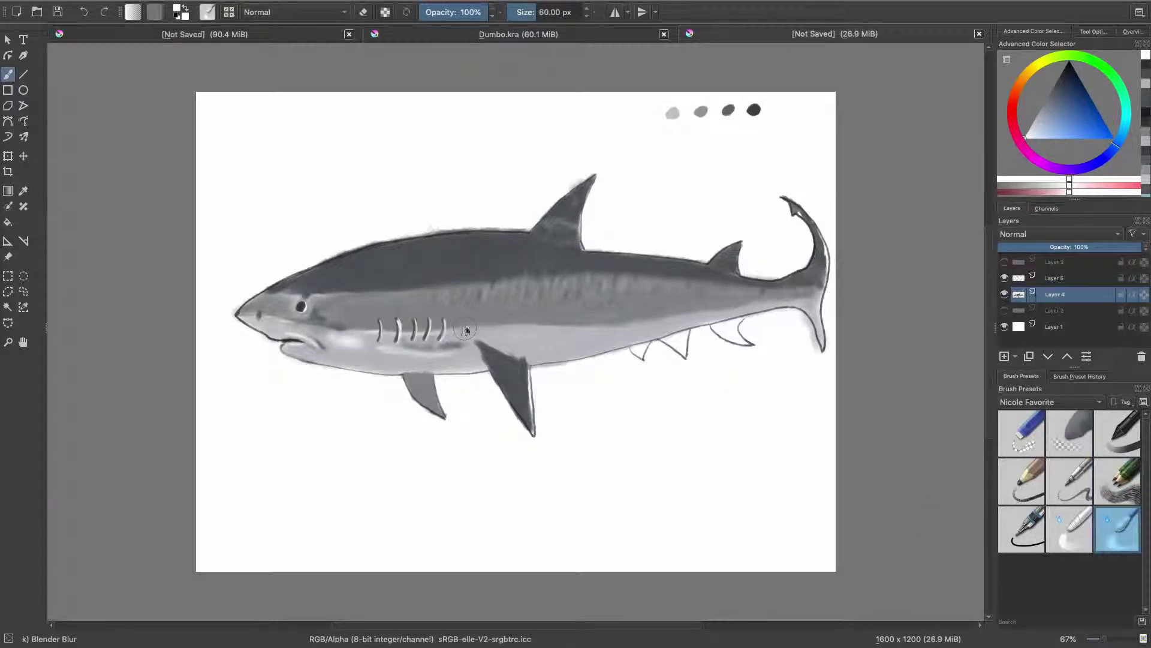
left_click(464, 12)
Lighten the lower flank toward the tail with Eraser Soft and Blender Blur, and darken the area above the gills at 45% opacity
key("e")
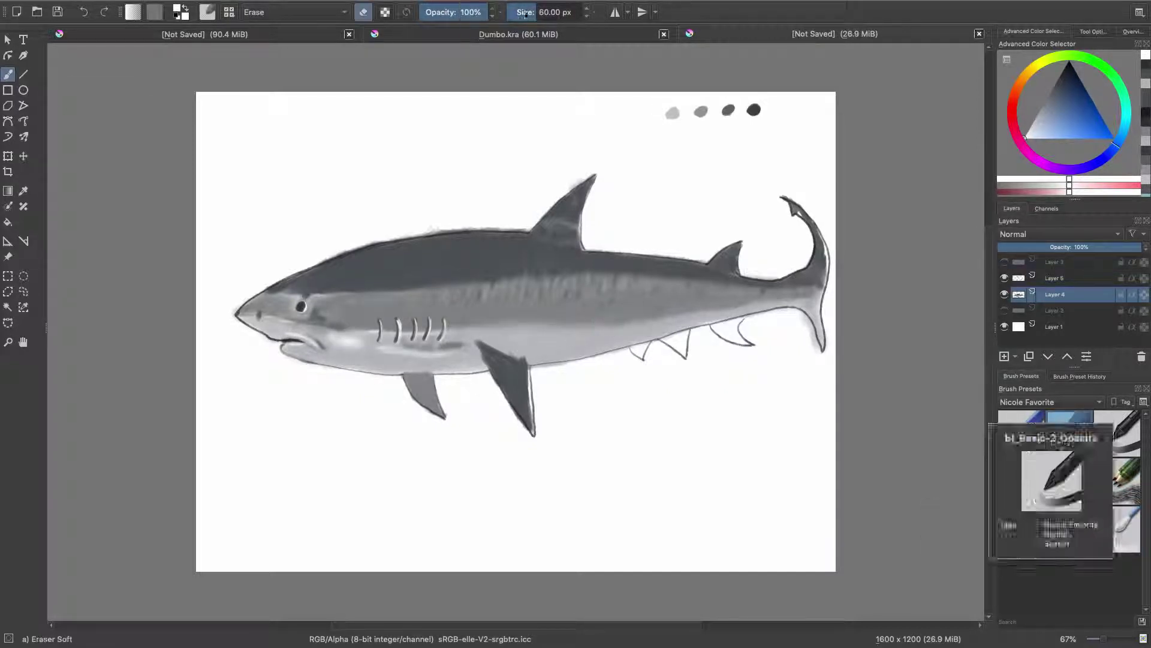
left_click_drag(508, 329, 762, 300)
key("e")
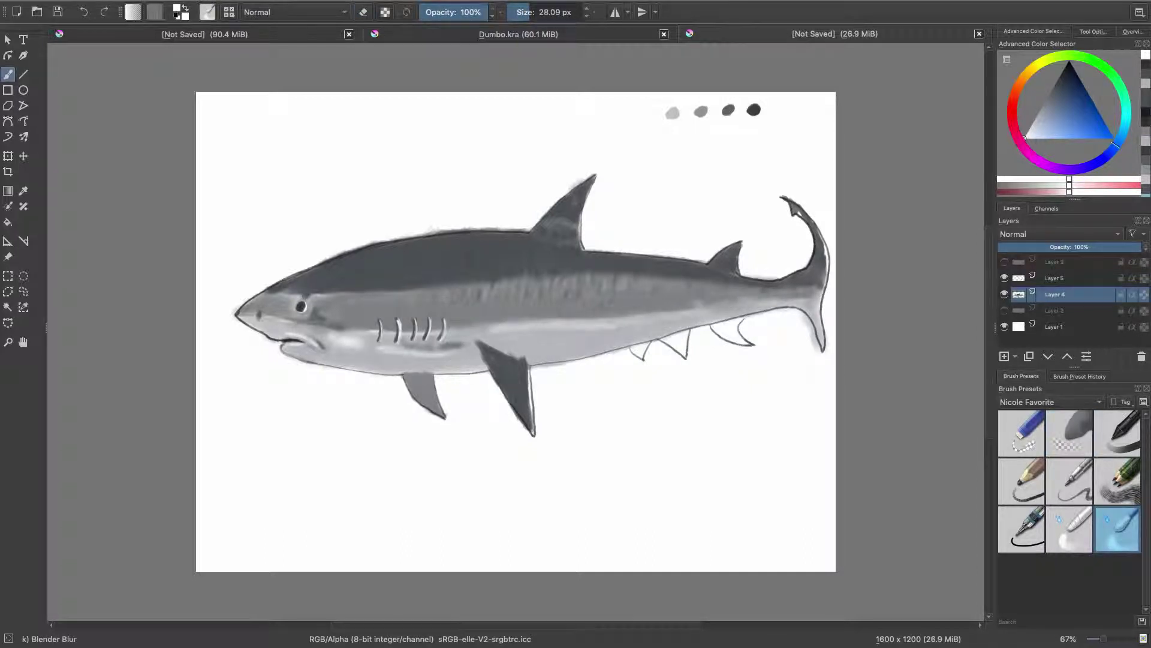
key("e")
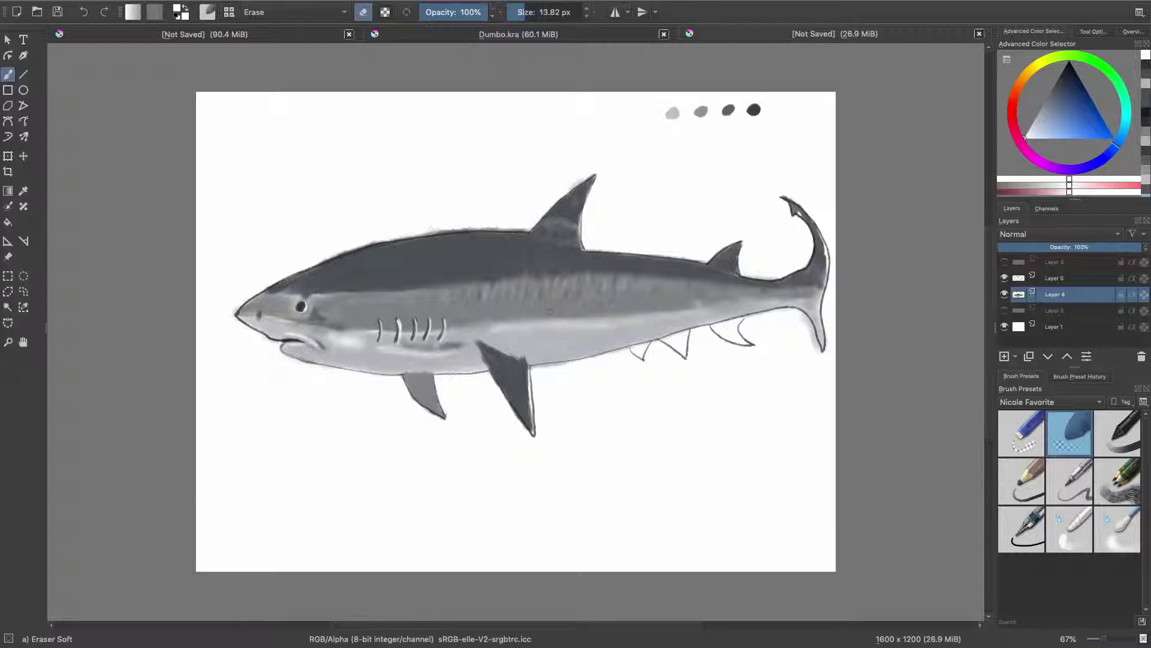
left_click(1117, 479)
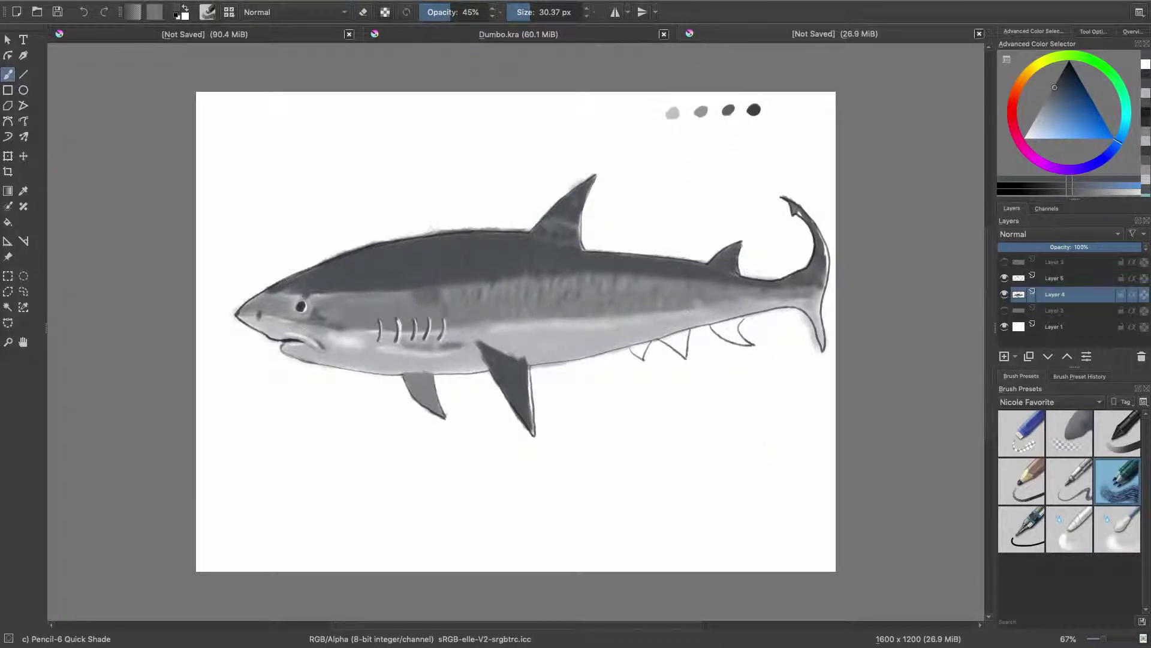
Erase stray shading outside the back and tail outlines with Eraser Small at 25 px
key("e")
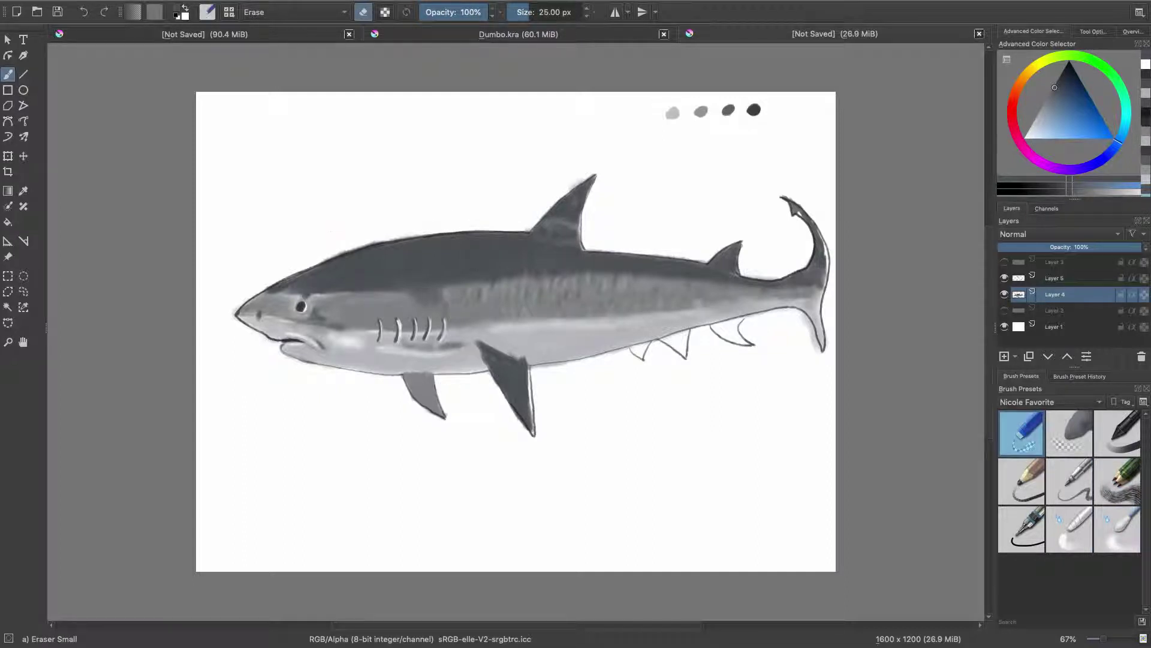
left_click_drag(324, 259, 444, 232)
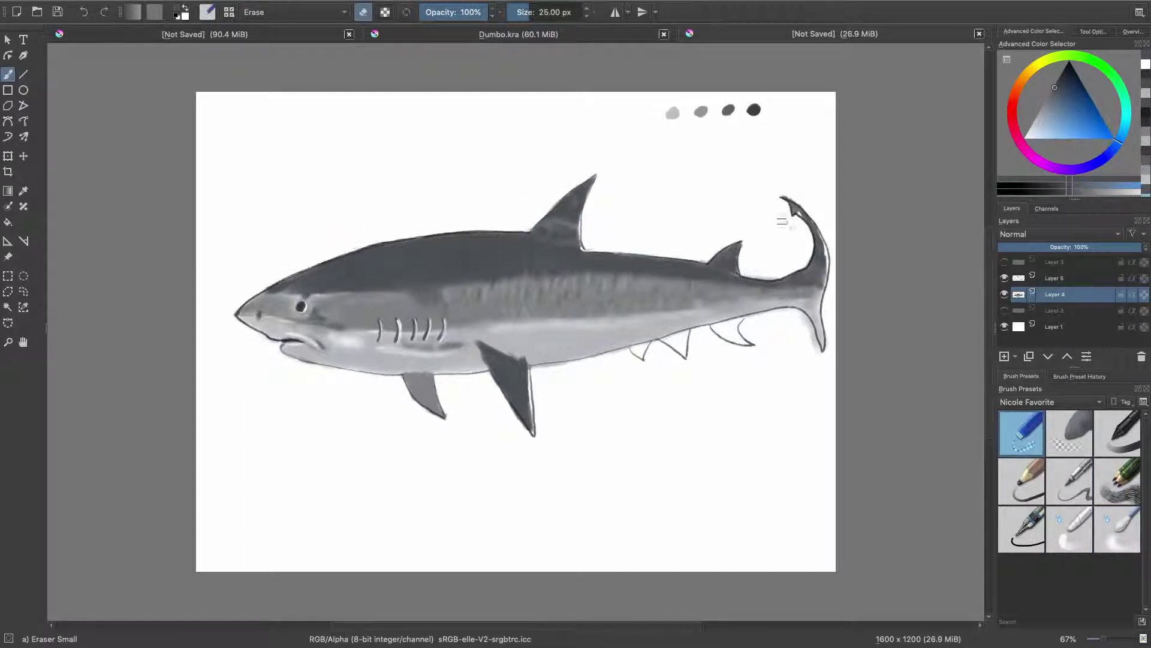
left_click_drag(777, 311, 791, 307)
Lighten the bases of both pectoral fins and the nearby belly with Eraser Soft at about 50% opacity
left_click(1069, 433)
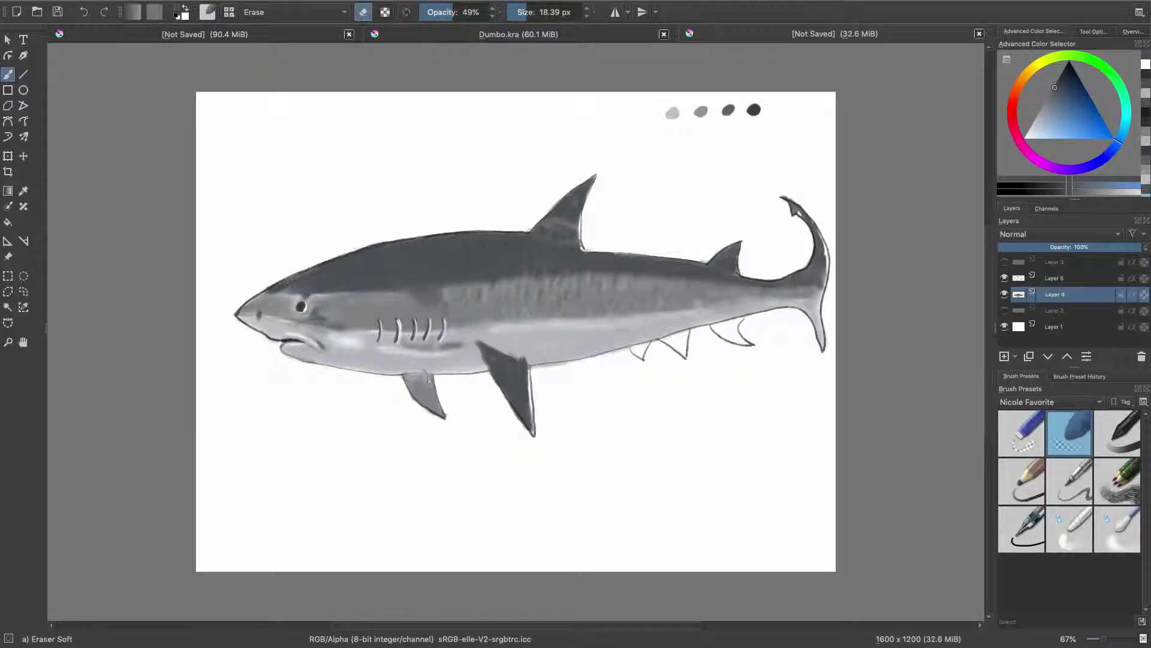
left_click_drag(429, 379, 302, 354)
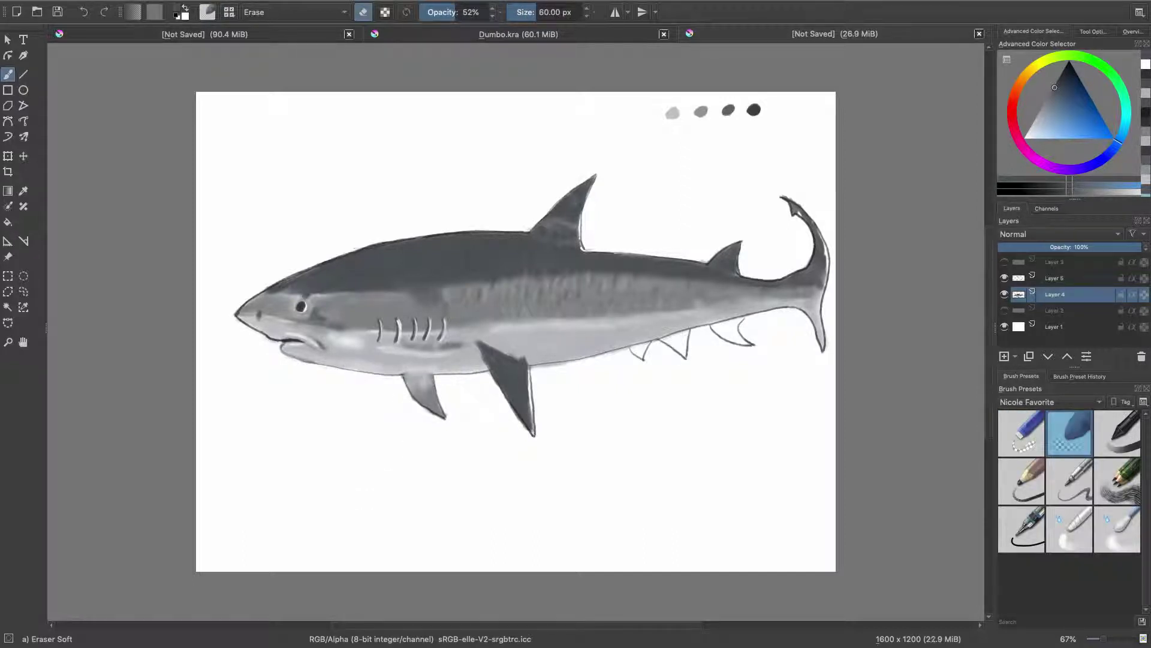
key("bracketleft")
key("bracketleft")
key("bracketleft")
key("bracketleft")
key("bracketleft")
Shade around the near pectoral fin's base and below the gills with Pencil-6 Quick Shade, blending with Blender Blur
key("slash")
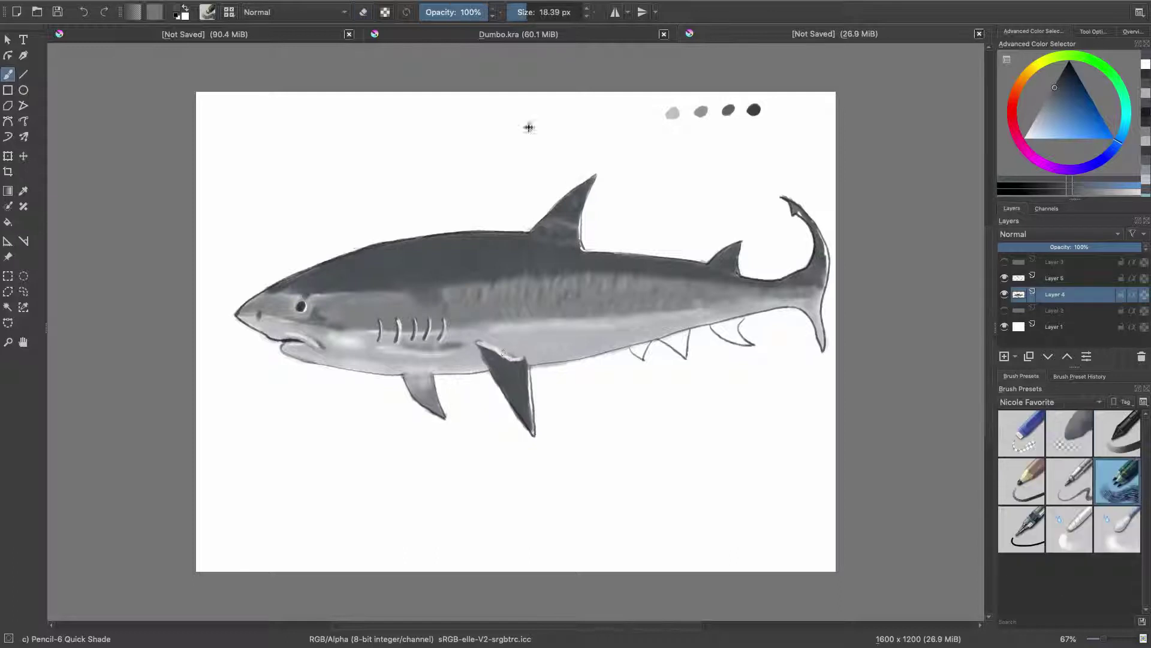
key("slash")
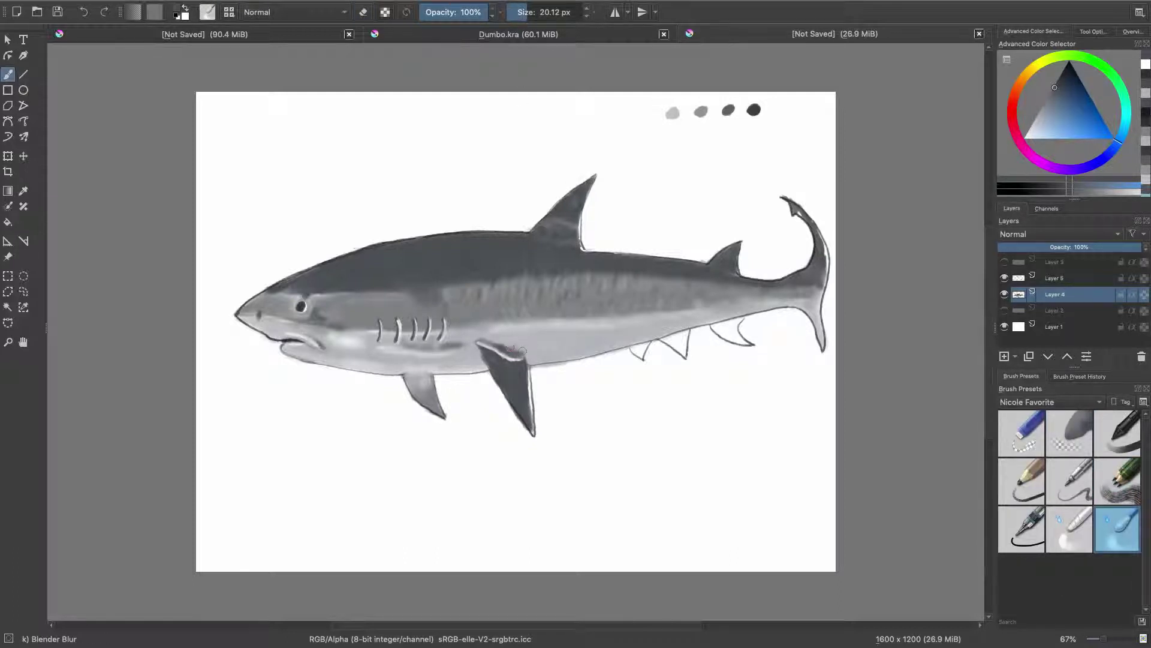
key("slash")
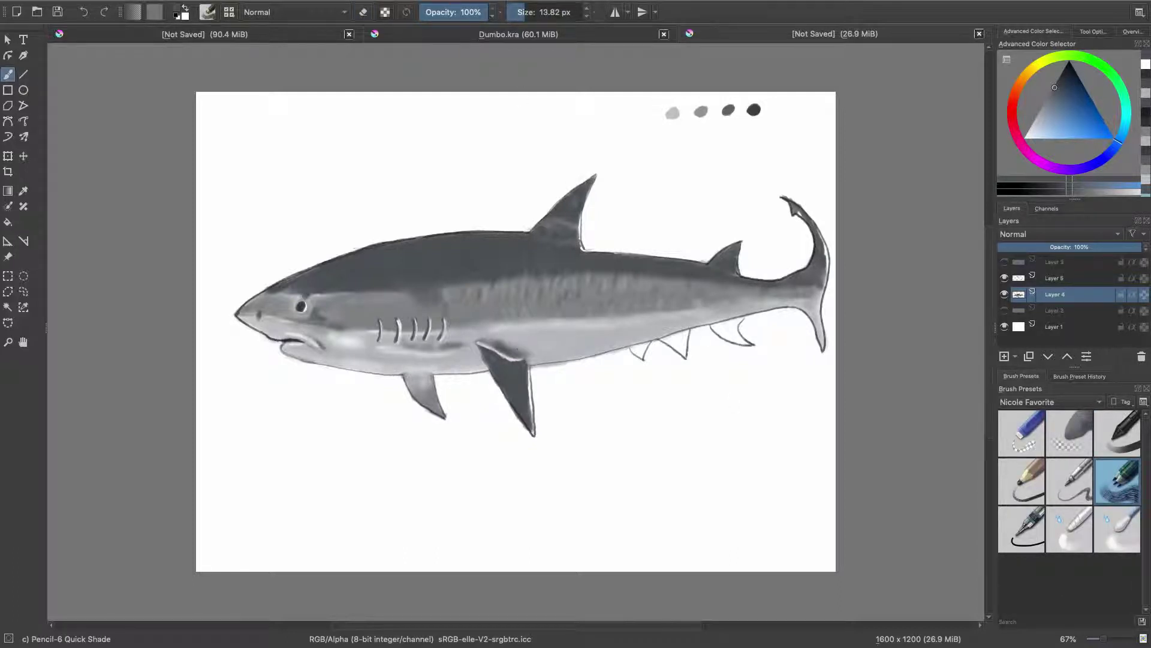
key("slash")
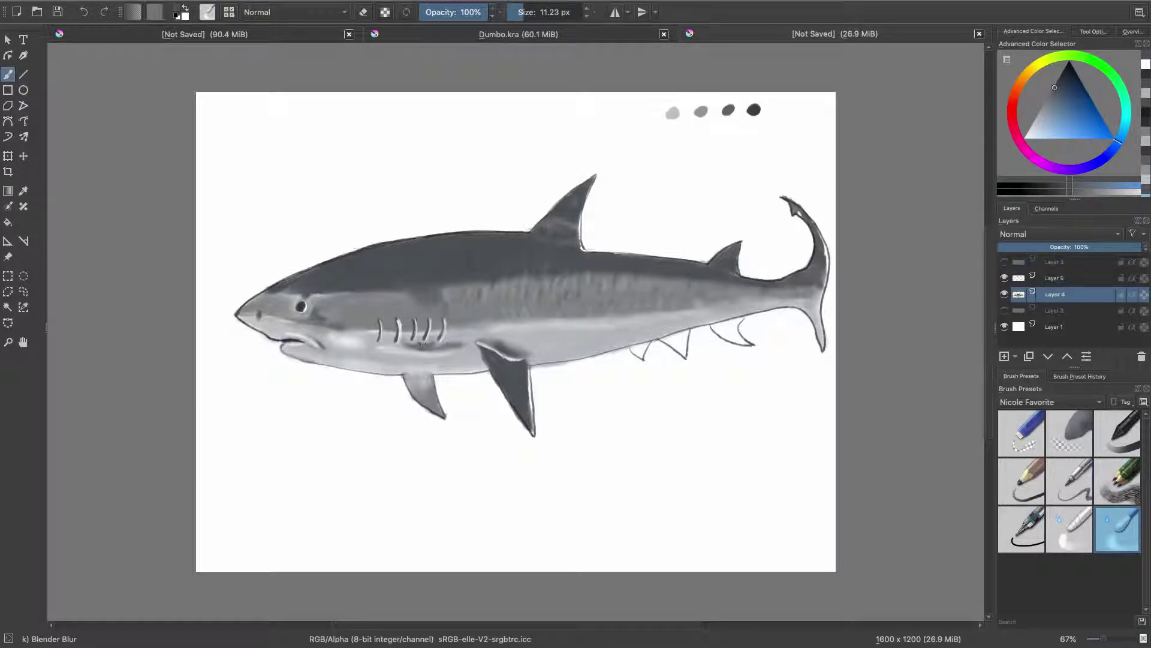
Fill the tail edge and the three small lower fins in grey with Pencil-6 Quick Shade, blending them with Blender Blur
key("slash")
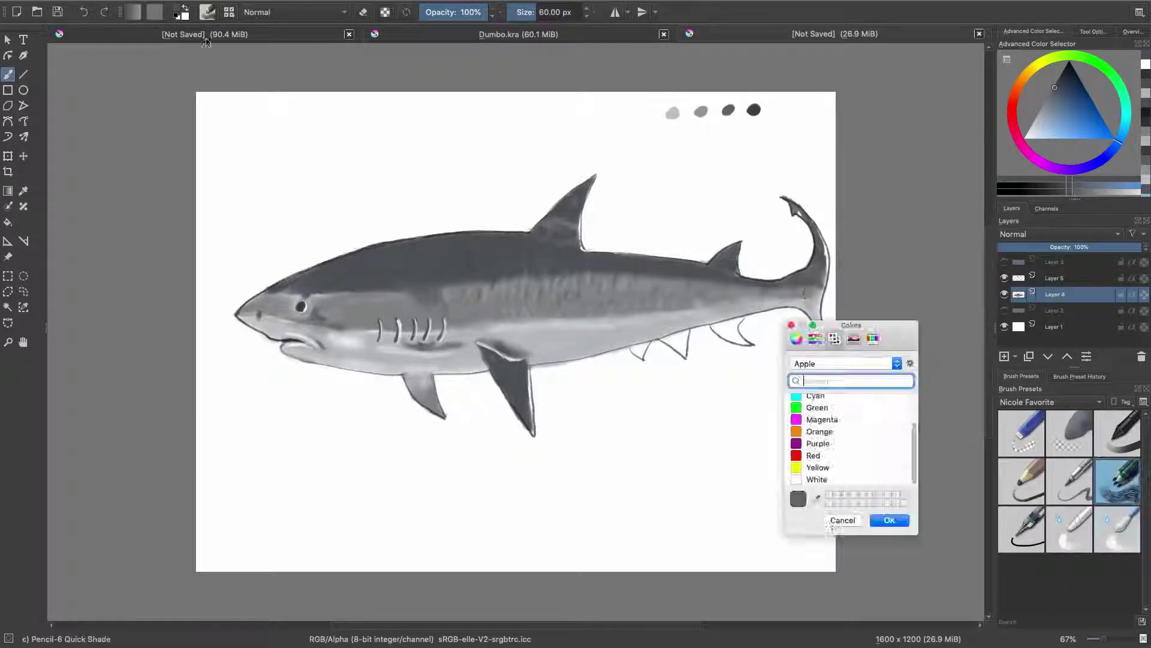
left_click_drag(826, 247, 822, 348)
left_click_drag(690, 329, 685, 343)
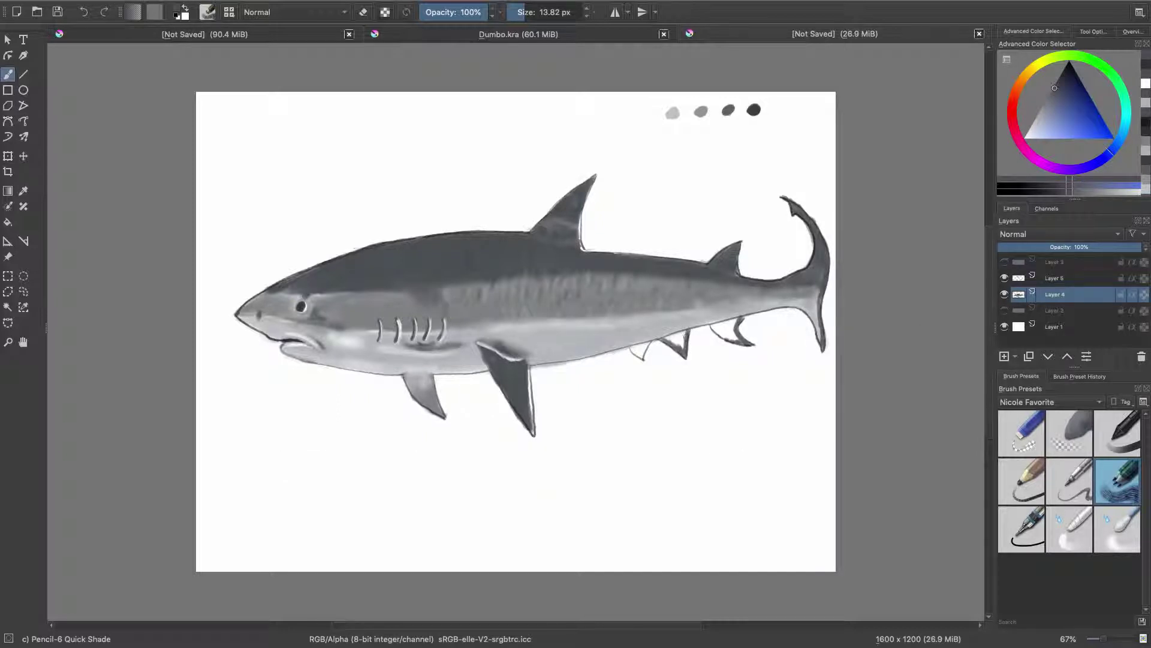
key("slash")
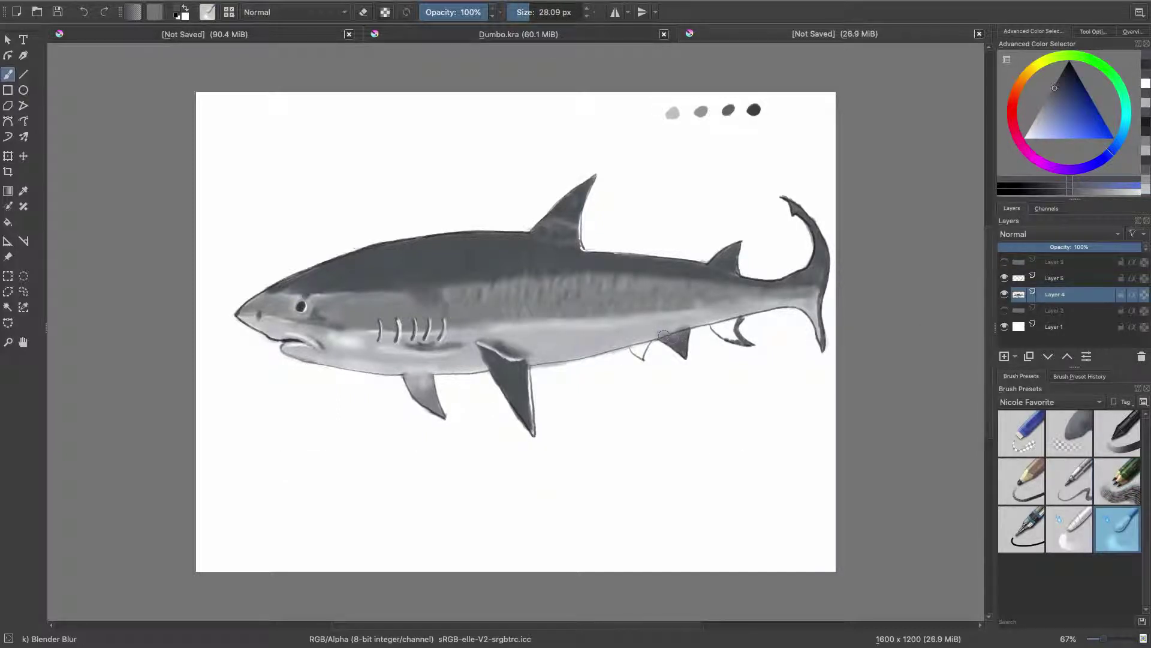
key("slash")
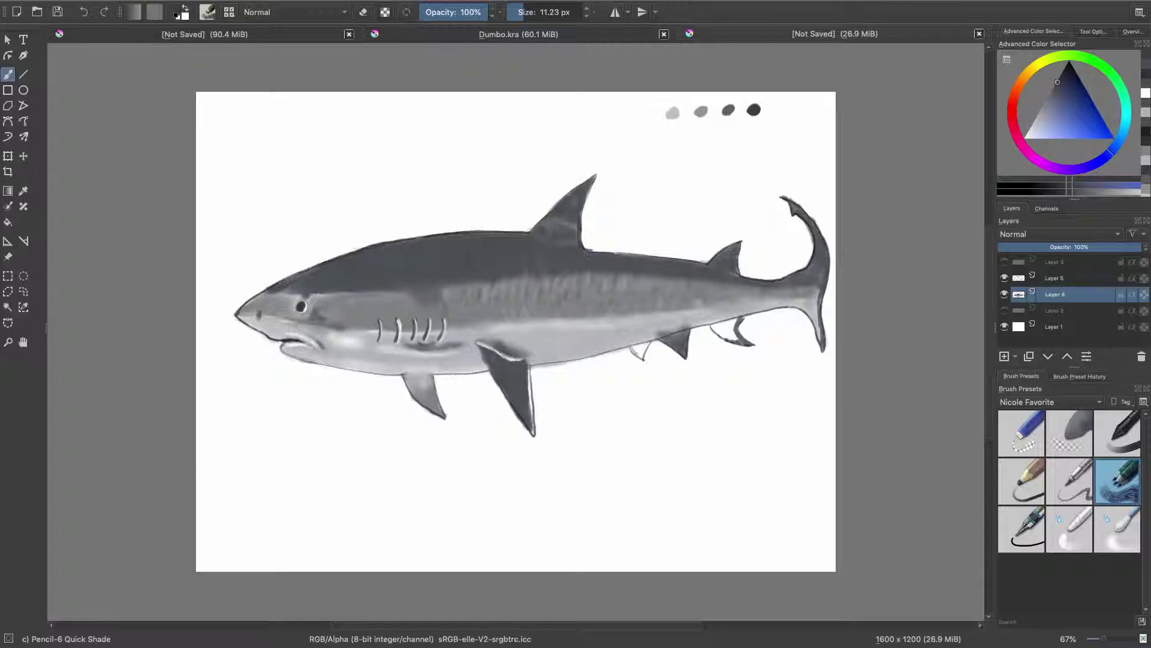
mouse_move(712, 328)
left_mouse_down()
mouse_move(743, 342)
mouse_move(720, 335)
left_mouse_up()
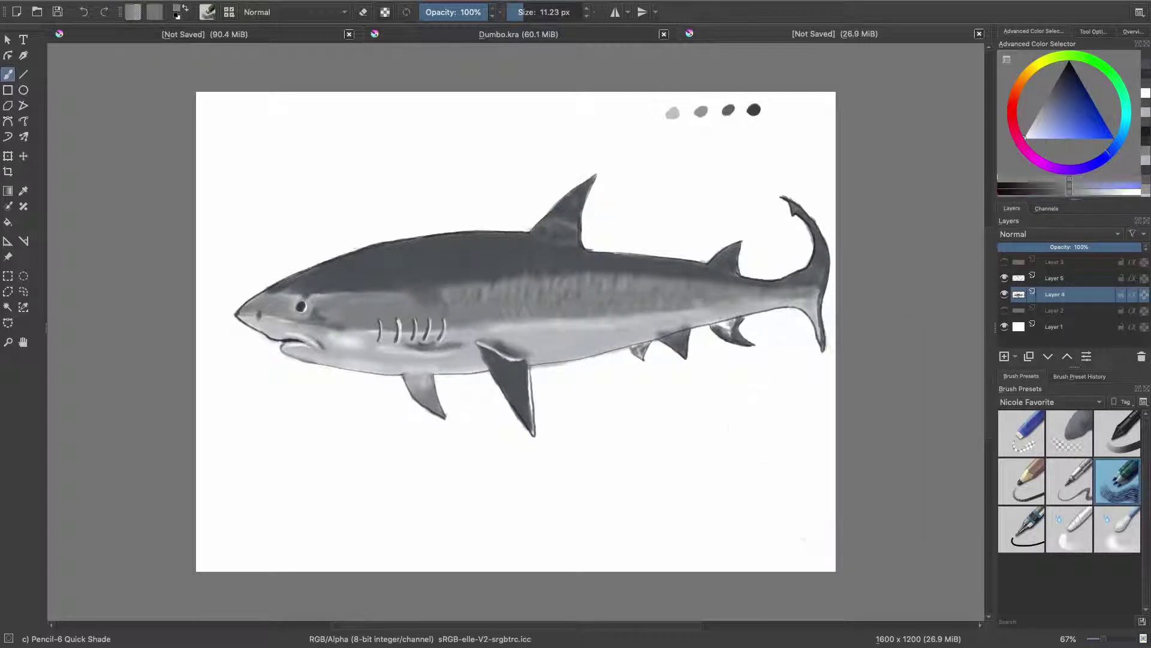
key("slash")
left_click_drag(464, 8, 473, 13)
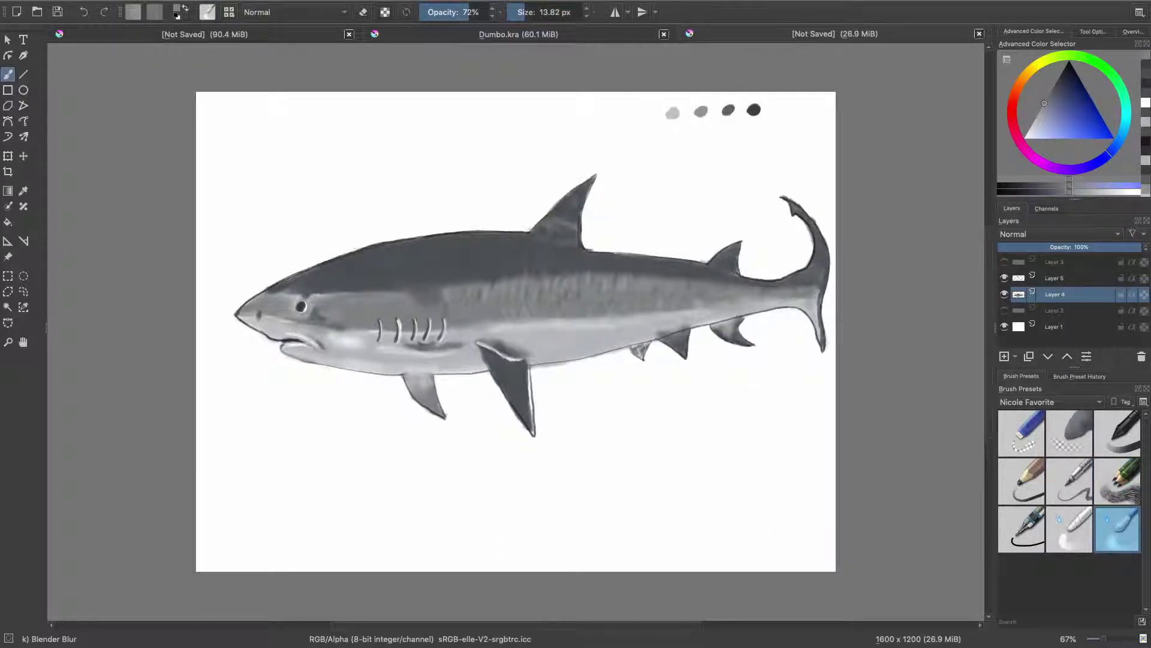
Soften the small lower fins' outlines on Layer 5 with Eraser Soft at 18.39 px, then return to Layer 4 for blending
key("Page_Up")
key("e")
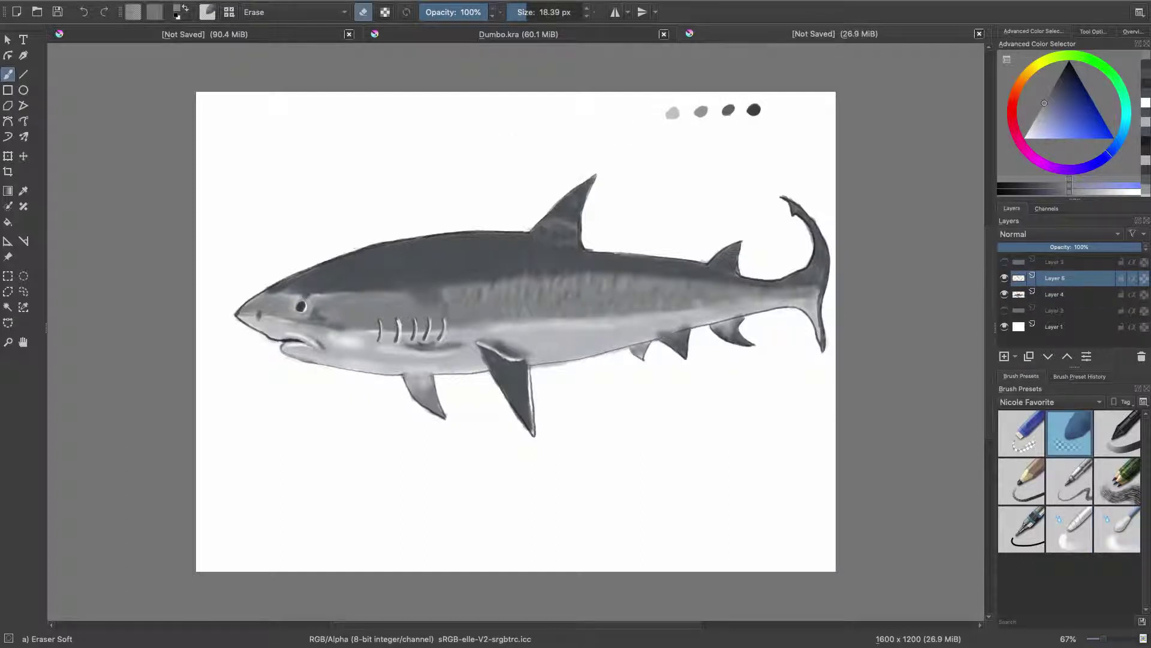
key("slash")
key("Page_Down")
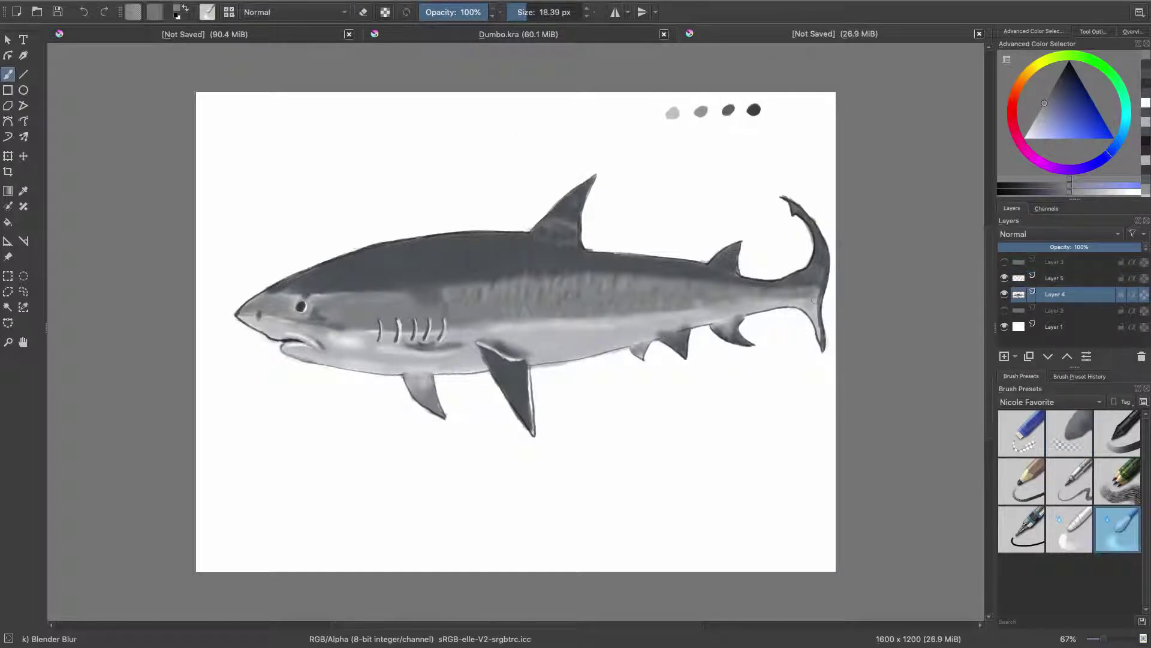
Clean up the tip of the tail's lower lobe on Layer 4 with Eraser Small at 25 px
key("slash")
key("Return")
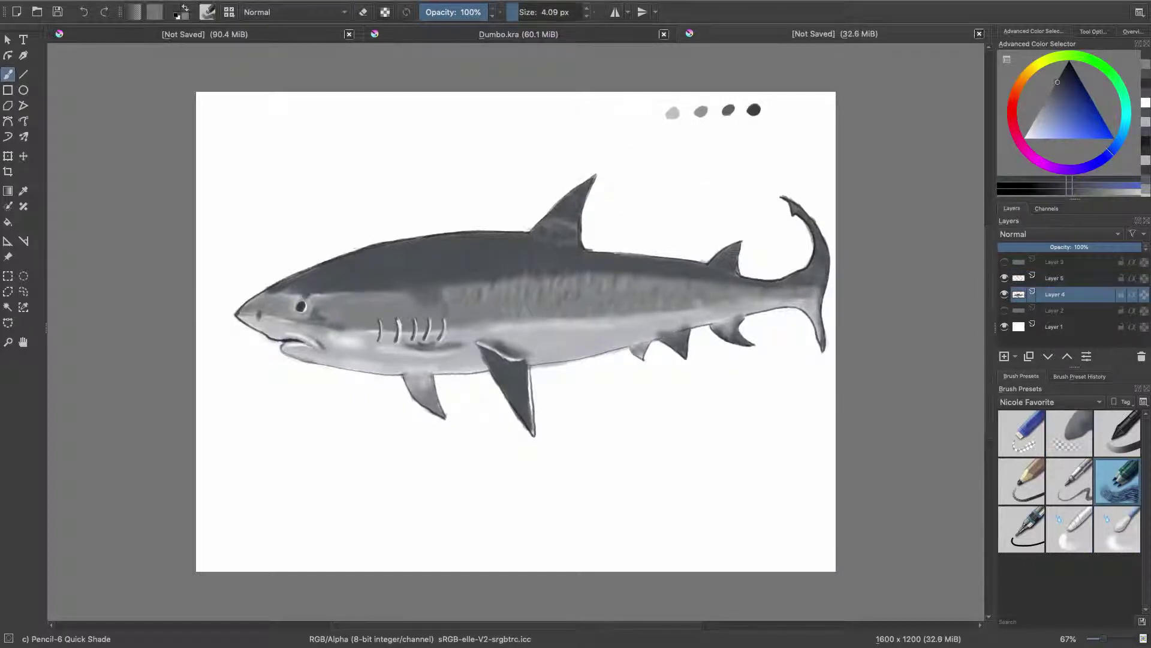
key("slash")
key("slash")
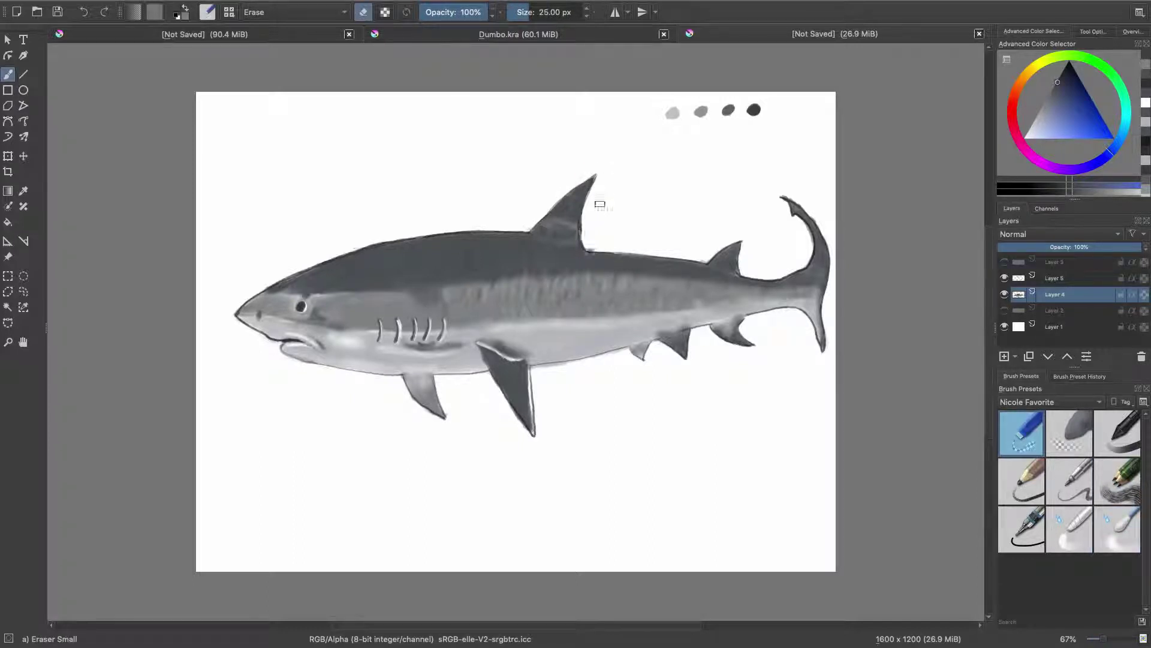
left_click_drag(818, 356, 828, 355)
key("slash")
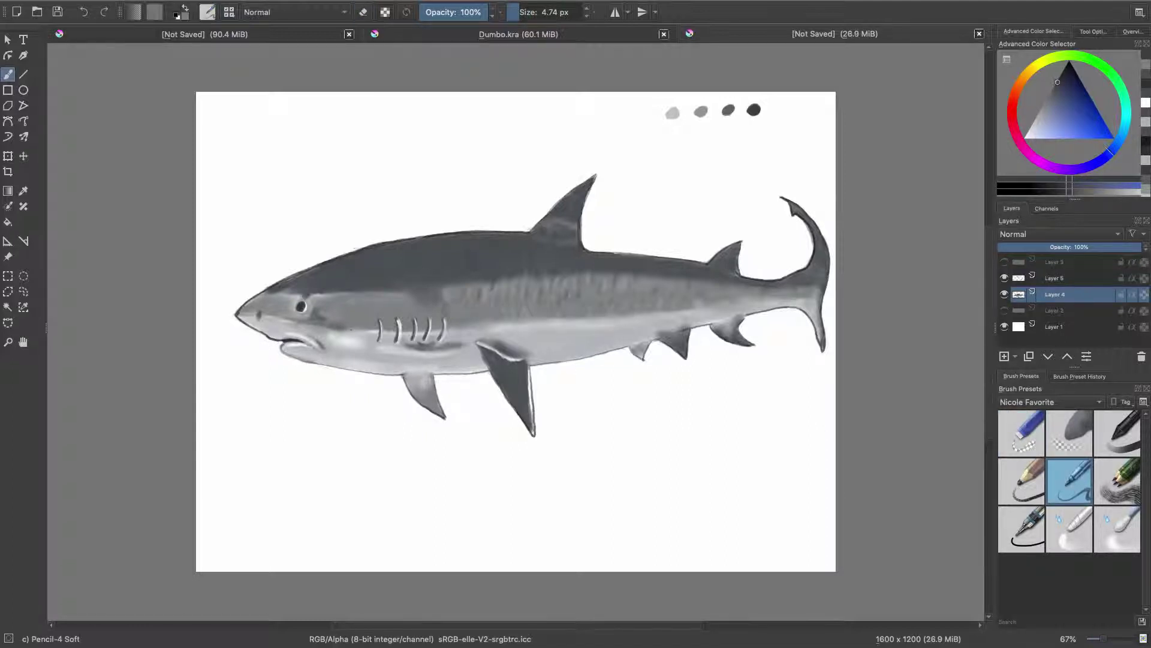
Lighten the edges of the back, dorsal fin and lower tail with Eraser Soft at 61% opacity and 8.99 px
key("slash")
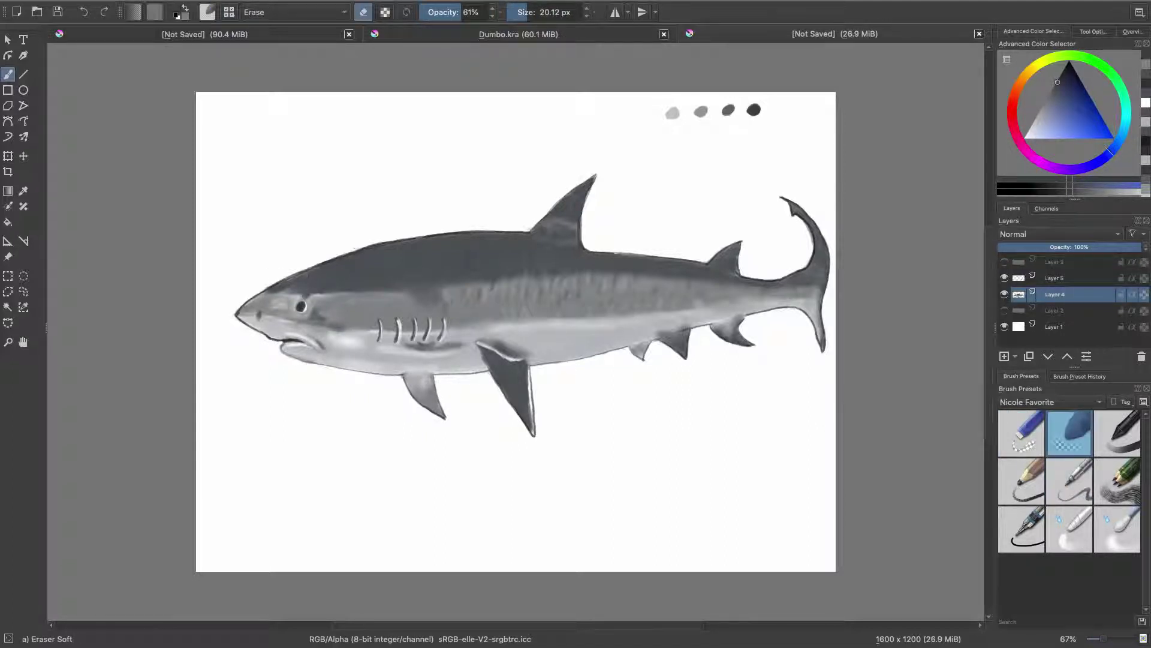
key("bracketleft")
key("bracketleft")
key("bracketleft")
mouse_move(238, 312)
left_mouse_down()
mouse_move(336, 261)
mouse_move(419, 240)
left_mouse_up()
mouse_move(533, 203)
left_mouse_down()
mouse_move(635, 255)
mouse_move(708, 261)
left_mouse_up()
left_click_drag(797, 307, 816, 336)
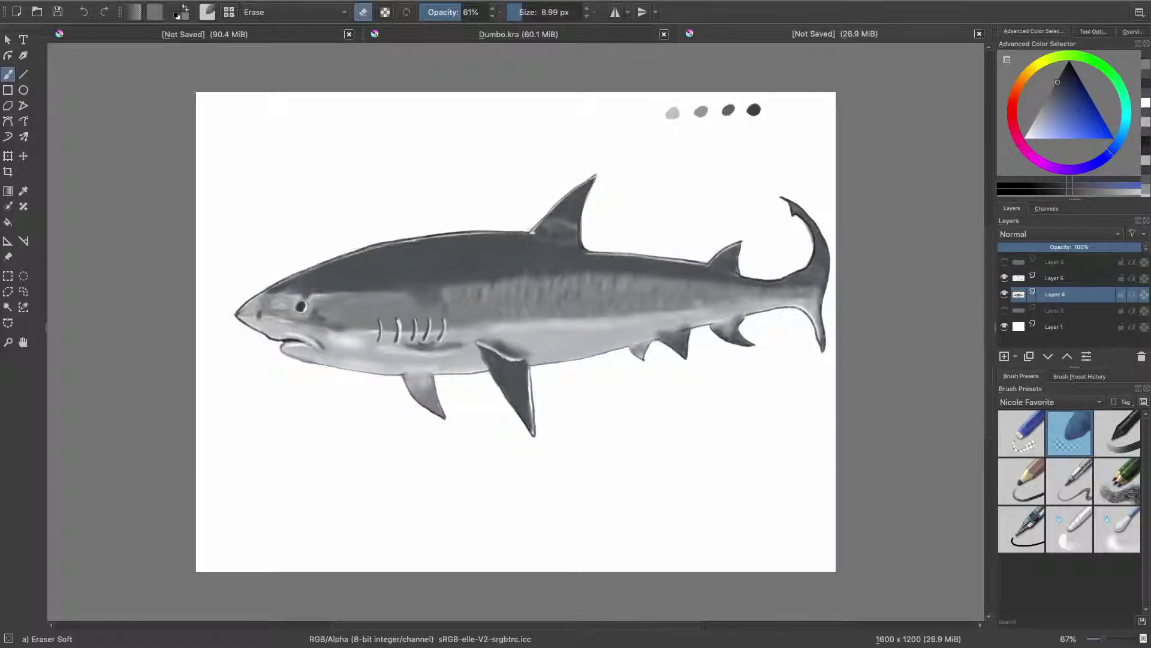
left_click_drag(262, 290, 411, 240)
Soften the outlines of the body, lower fins and tail on Layer 5 with Eraser Soft at 60 px
key("slash")
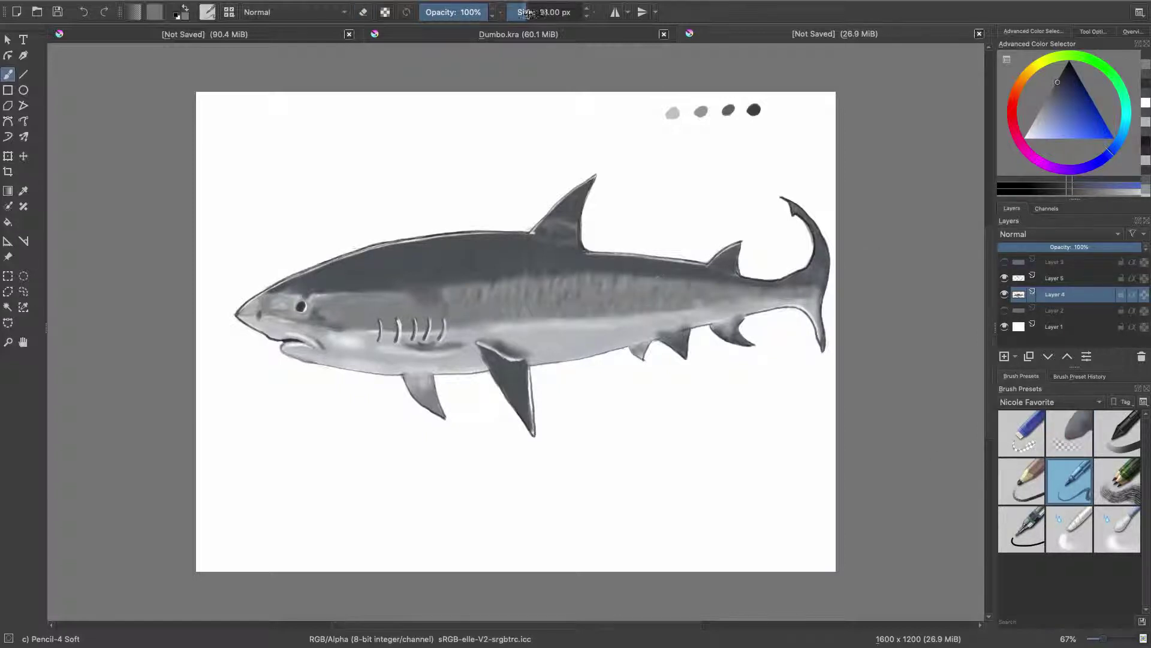
key("l")
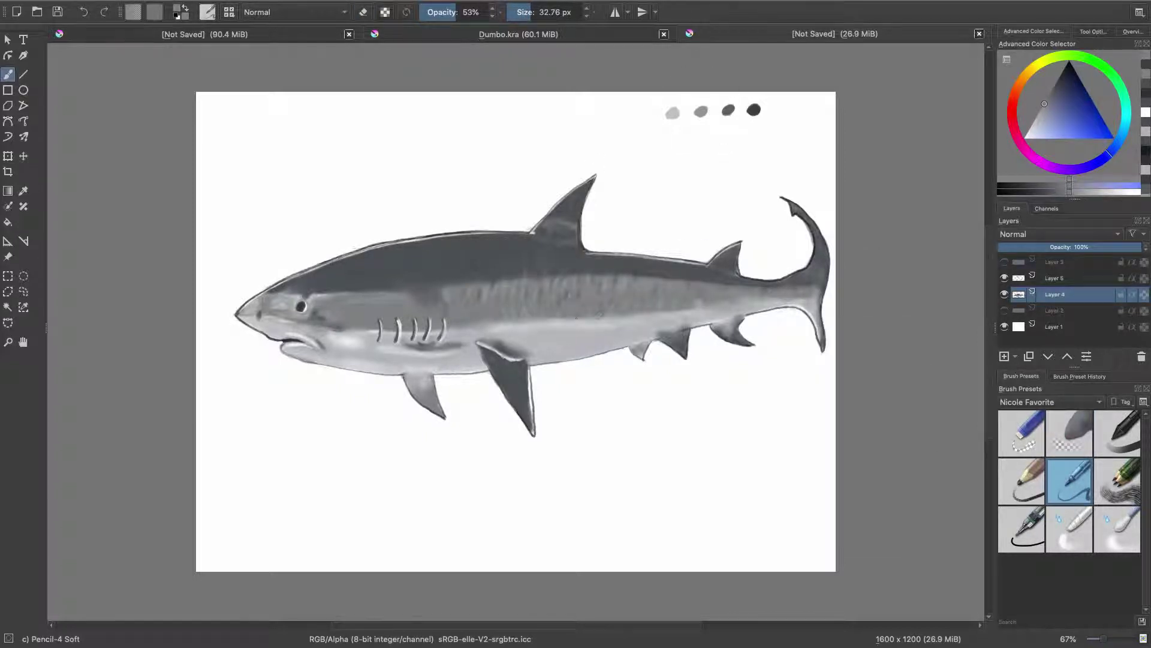
key("period")
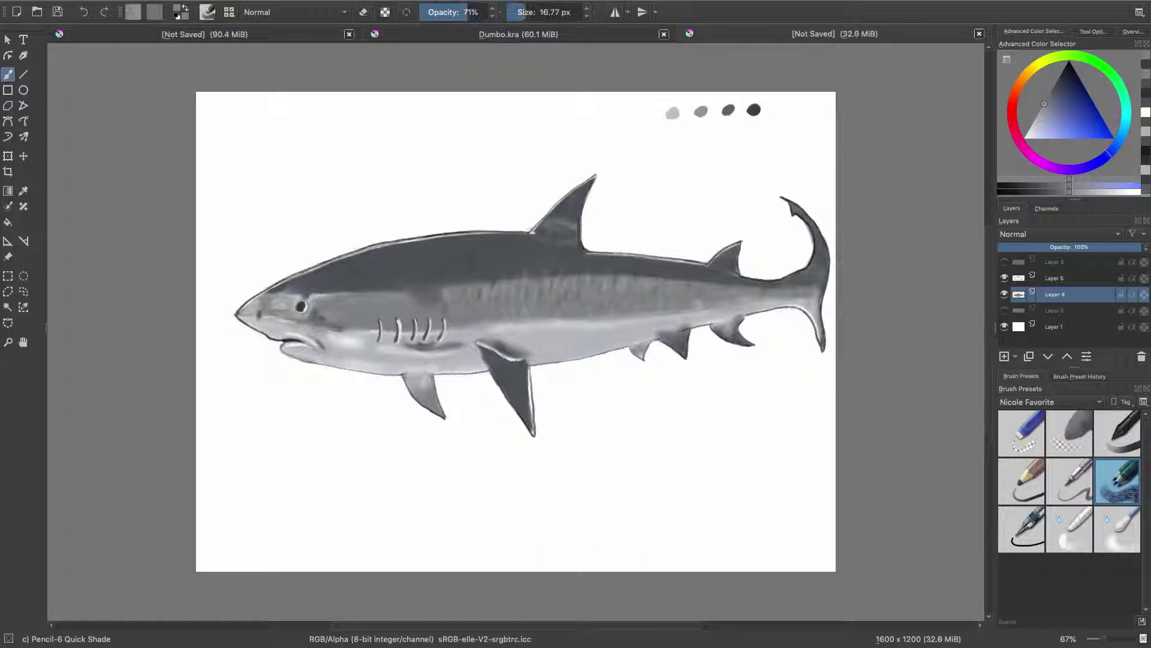
key("k")
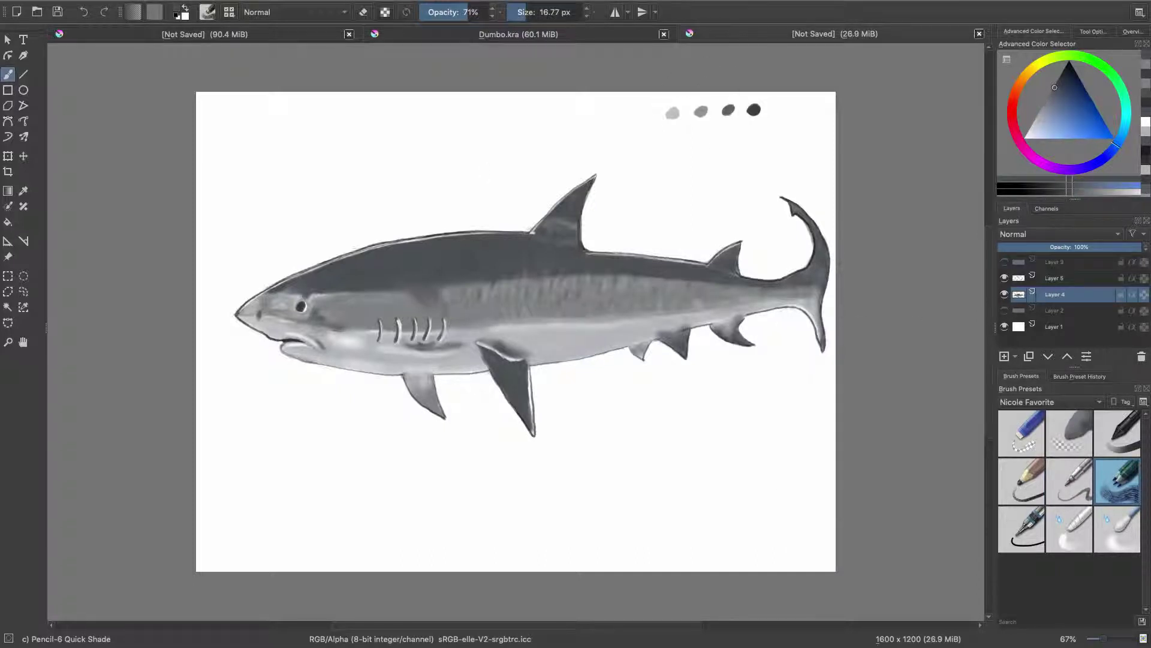
left_click(1054, 277)
left_click(1069, 433)
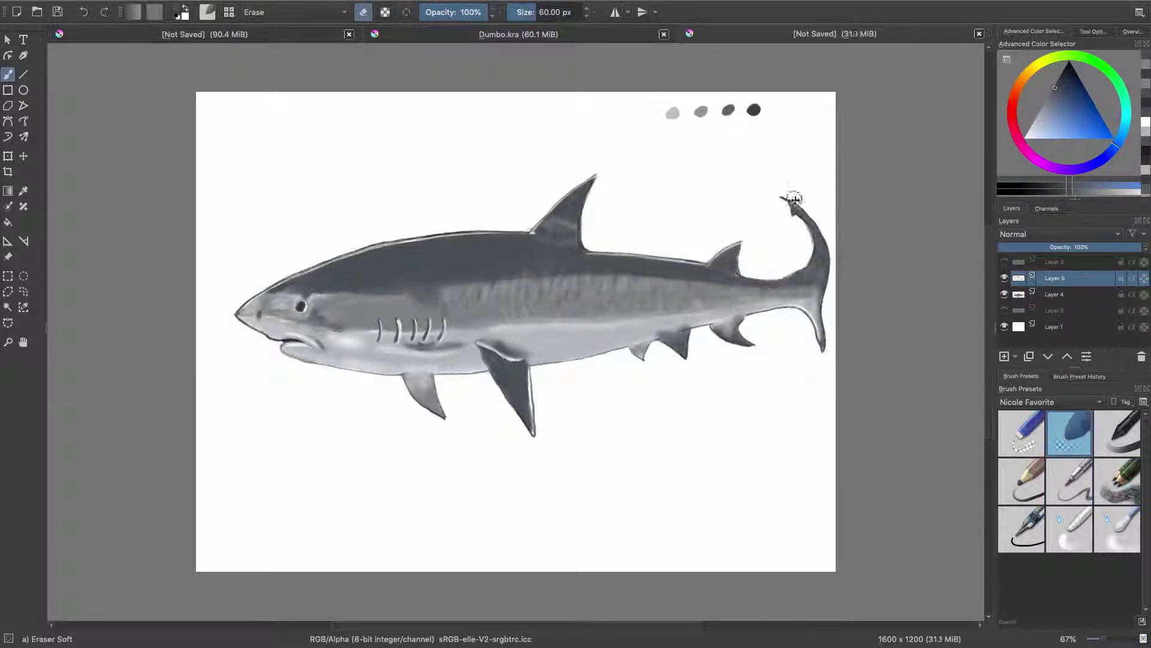
mouse_move(499, 226)
left_mouse_down()
mouse_move(443, 371)
mouse_move(779, 336)
left_mouse_up()
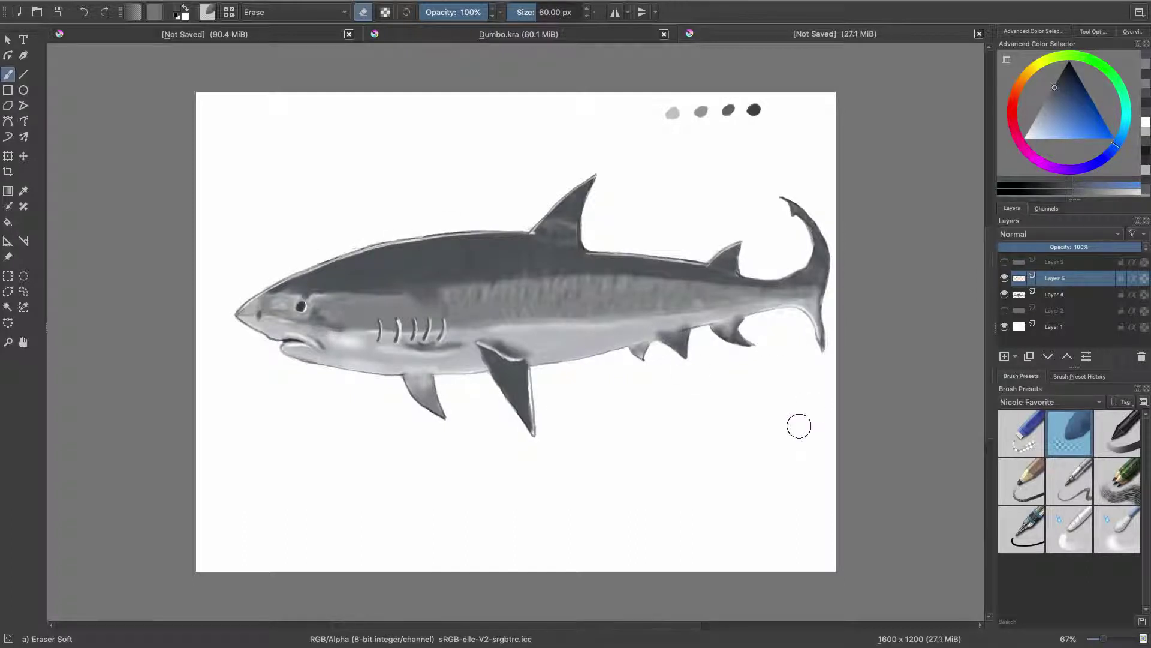
Shade the shark's upper back on Layer 4 with Pencil-6 Quick Shade and smooth it with Blender Blur
left_click(1054, 293)
left_click(1117, 528)
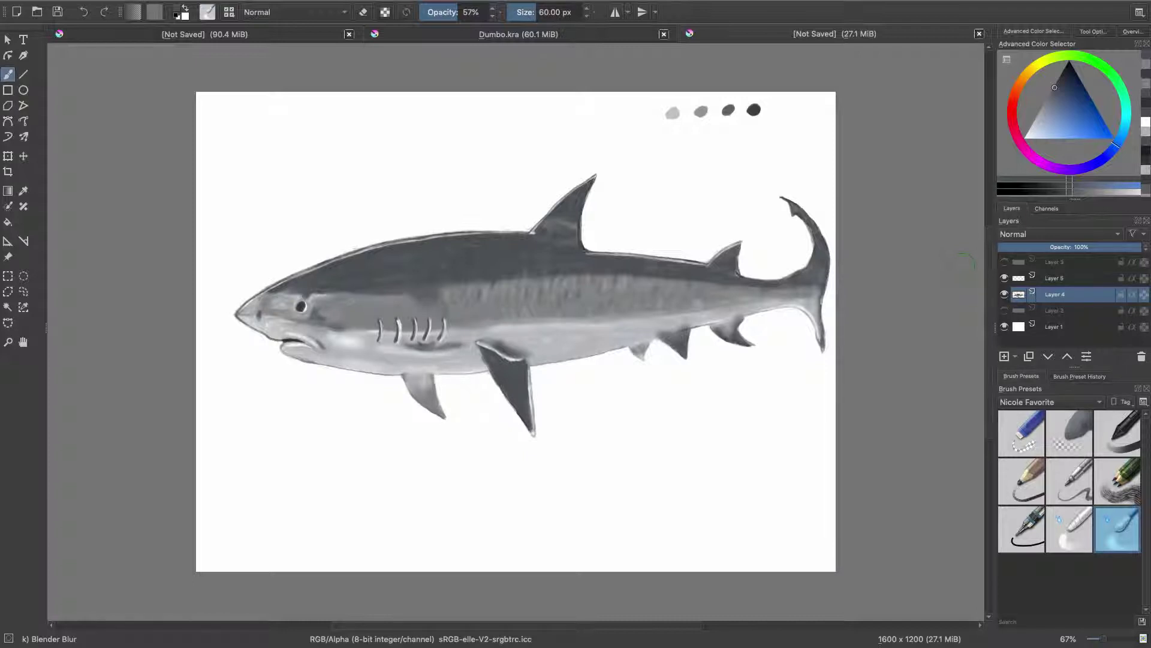
left_click_drag(384, 270, 396, 258)
key("slash")
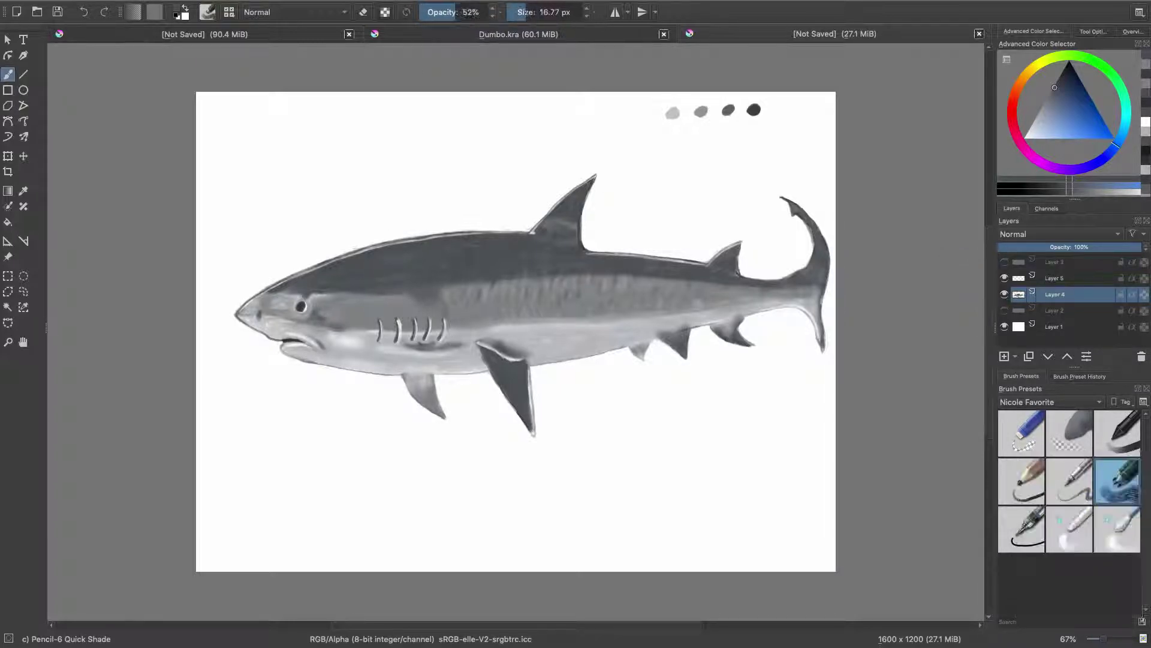
key("slash")
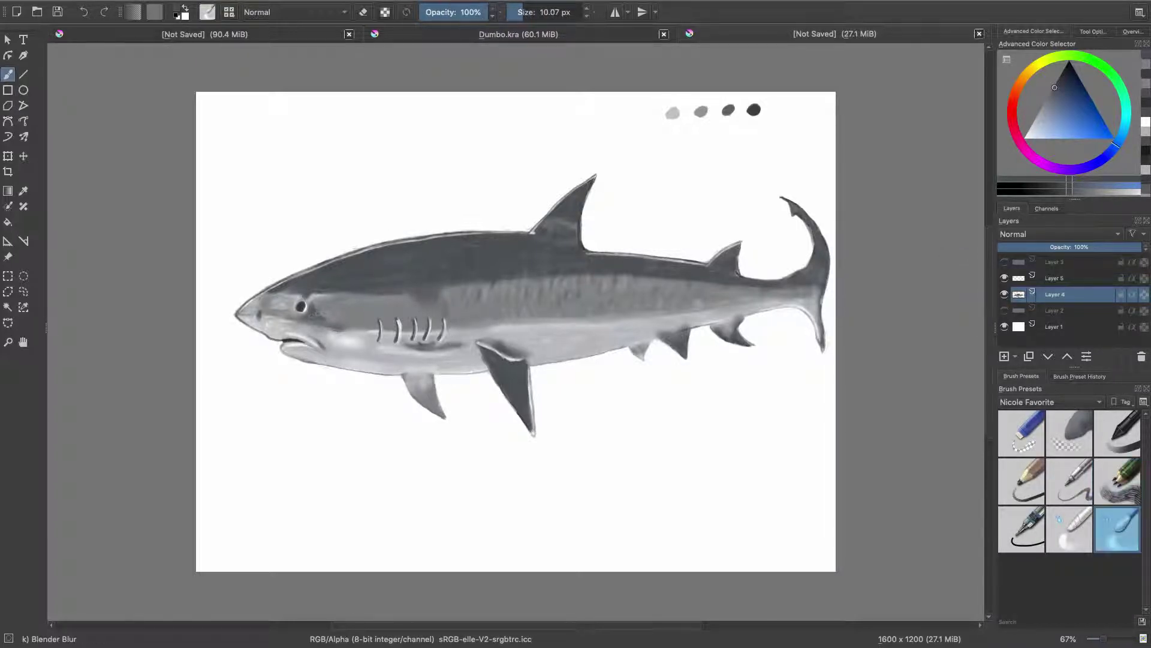
key("slash")
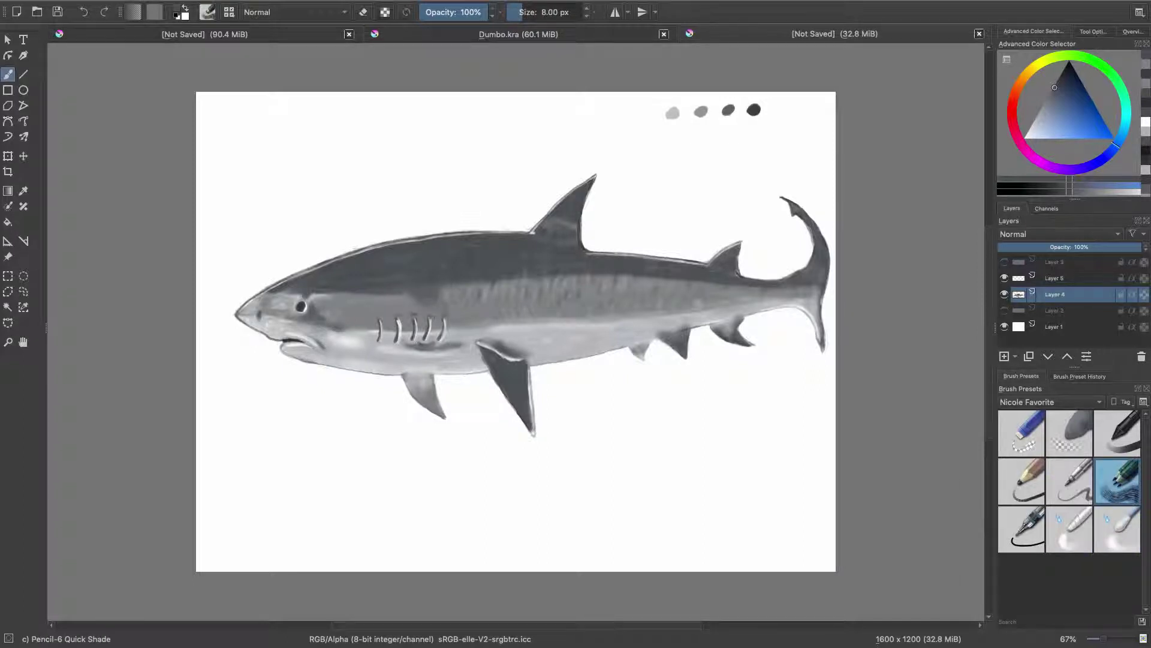
key("slash")
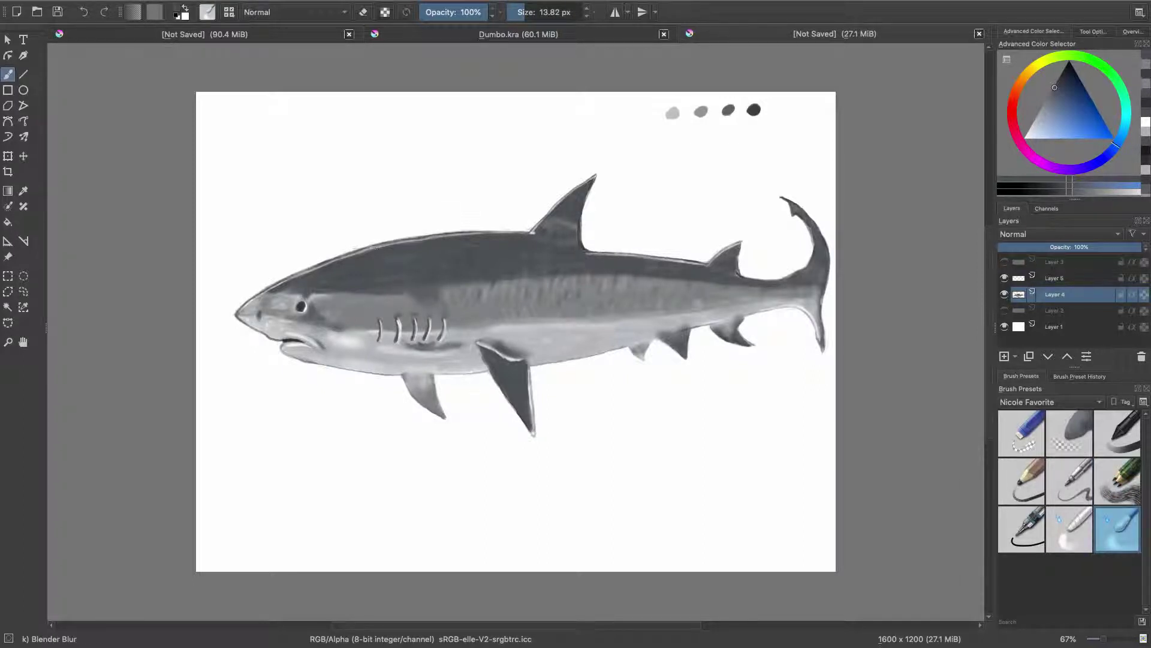
Add a layer beneath Layer 4 and fill it with a muted greyish blue as the background
key("Insert")
key("f")
left_click(1053, 114)
left_click(452, 177)
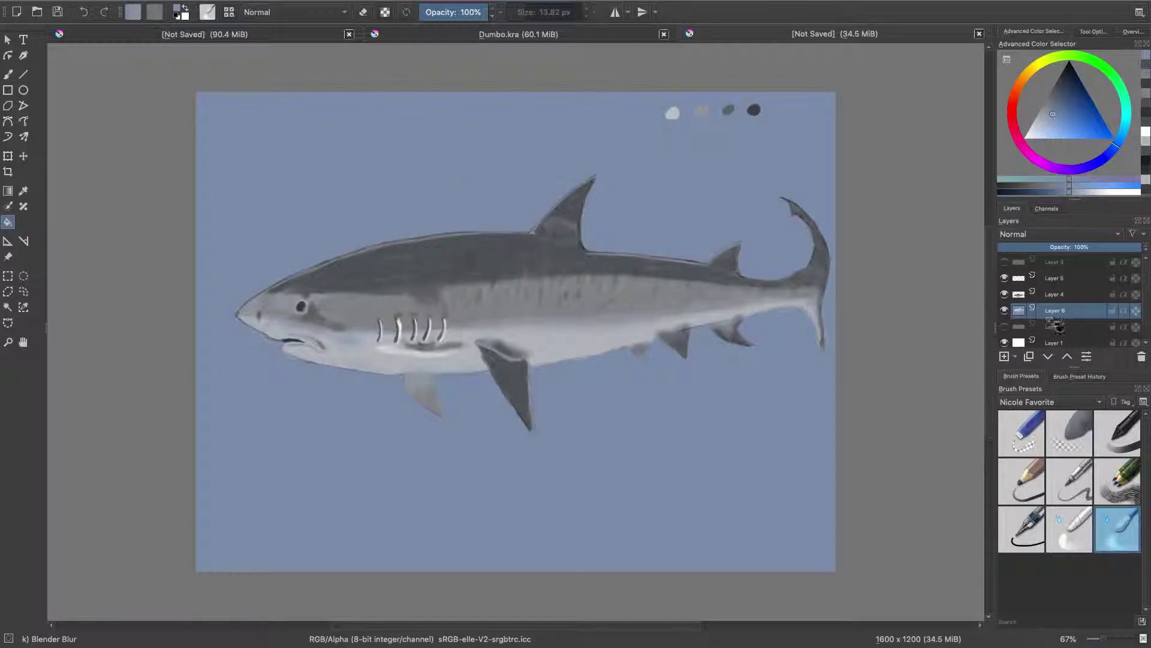
Erase the blue over the shark's head, body and belly with Eraser Soft, reducing the brush to 28.09 px near the edges
left_click(1069, 433)
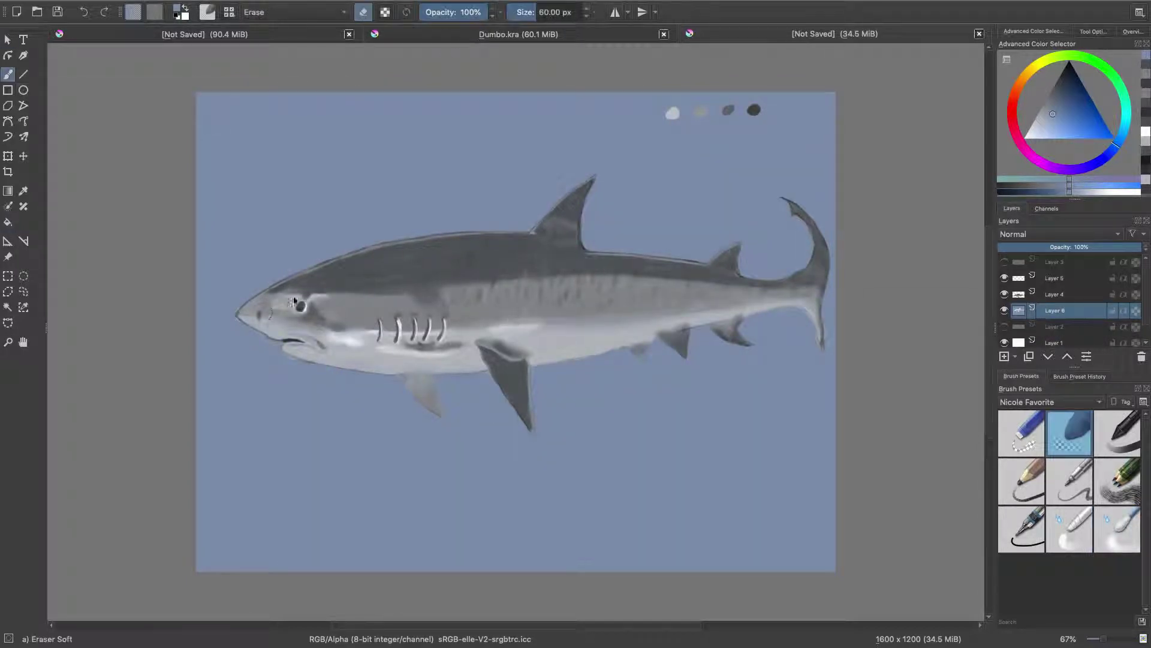
mouse_move(294, 300)
left_mouse_down()
mouse_move(312, 358)
mouse_move(468, 383)
left_mouse_up()
left_click_drag(576, 324, 594, 178)
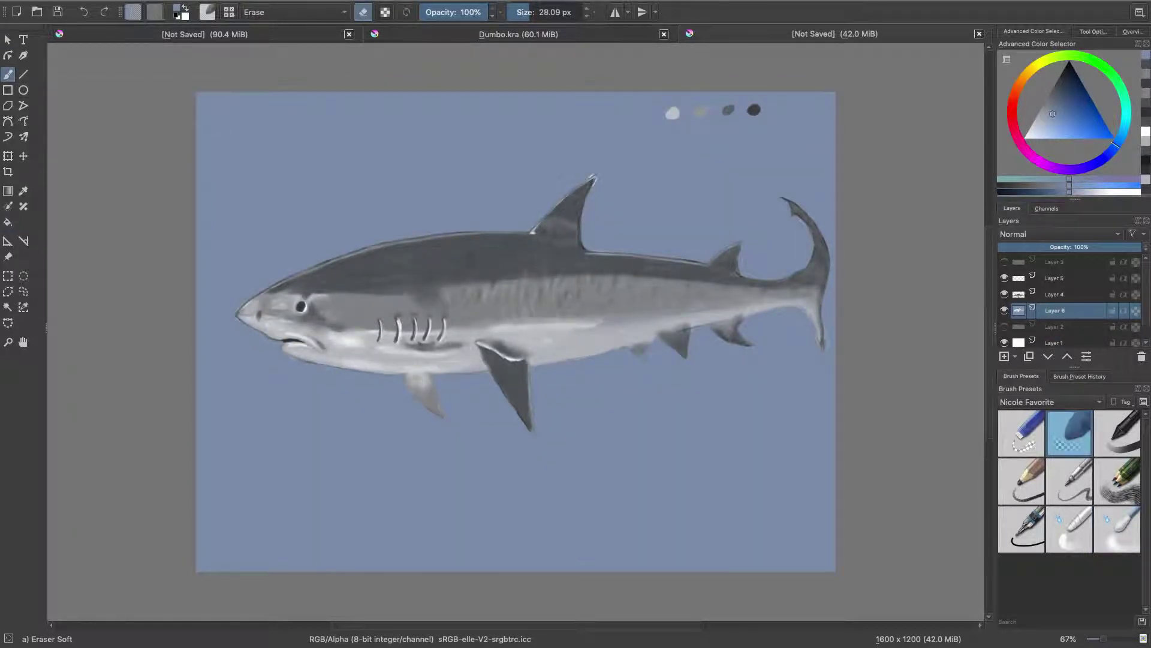
mouse_move(690, 311)
left_mouse_down()
mouse_move(576, 339)
mouse_move(531, 367)
left_mouse_up()
mouse_move(779, 303)
left_mouse_down()
mouse_move(666, 324)
mouse_move(696, 318)
left_mouse_up()
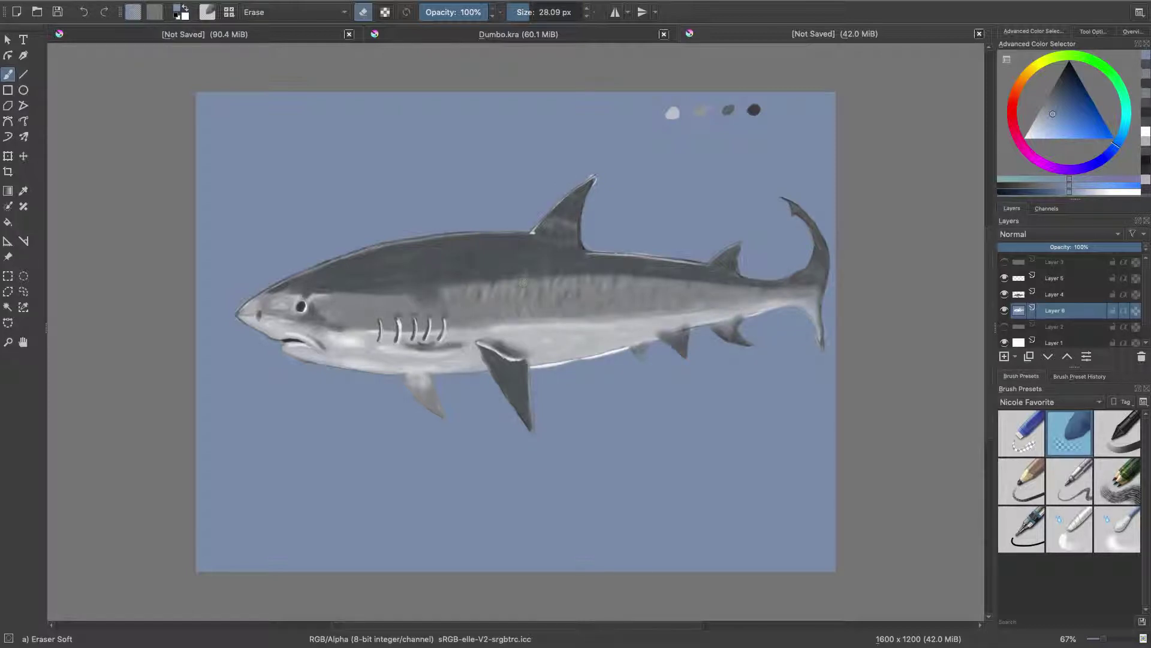
Try to erase the blue around the shark's whole contour, fins and tail with Eraser Soft at 28.09 px
left_click_drag(726, 255, 741, 240)
mouse_move(770, 312)
left_mouse_down()
mouse_move(816, 303)
mouse_move(827, 354)
left_mouse_up()
mouse_move(773, 277)
left_mouse_down()
mouse_move(810, 255)
mouse_move(779, 198)
left_mouse_up()
left_click_drag(779, 198, 831, 240)
mouse_move(362, 244)
left_mouse_down()
mouse_move(264, 336)
mouse_move(435, 377)
mouse_move(531, 438)
mouse_move(654, 350)
mouse_move(750, 324)
mouse_move(757, 345)
left_mouse_up()
mouse_move(780, 277)
left_mouse_down()
mouse_move(666, 259)
mouse_move(597, 176)
mouse_move(531, 231)
left_mouse_up()
left_click_drag(356, 246, 527, 228)
mouse_move(532, 408)
left_mouse_down()
mouse_move(488, 376)
mouse_move(407, 389)
left_mouse_up()
mouse_move(773, 312)
left_mouse_down()
mouse_move(829, 258)
mouse_move(773, 196)
left_mouse_up()
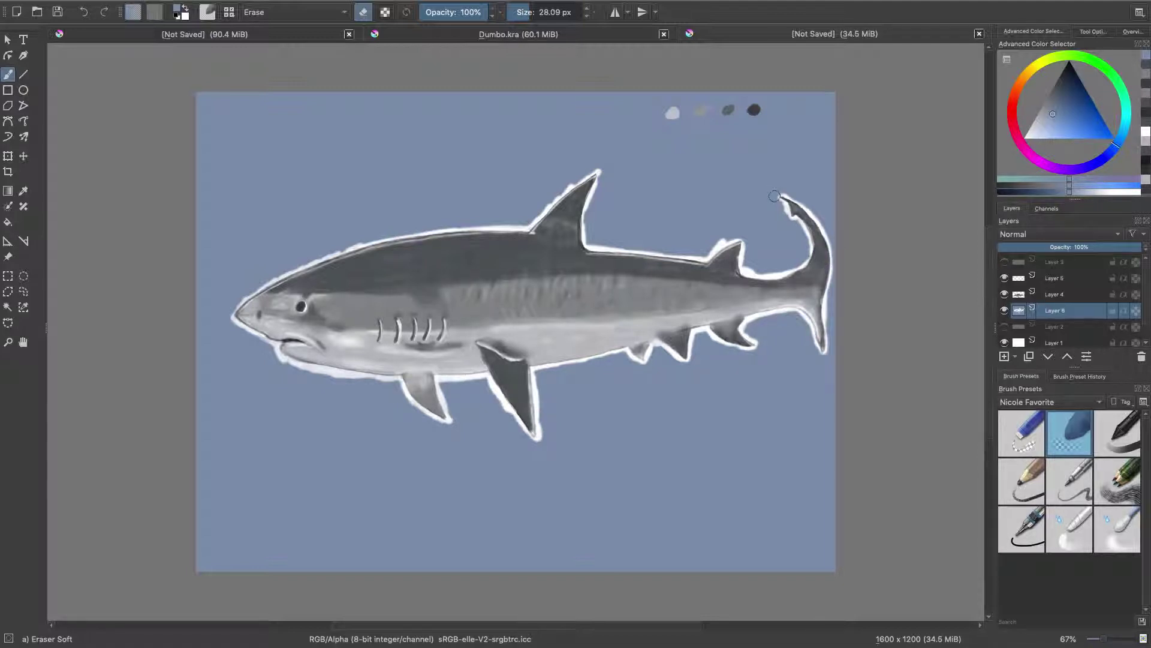
Try Pencil-4 Soft and Pencil-3 Large 4B for covering the wide rim, and undo the contour erasing
left_click(1070, 480)
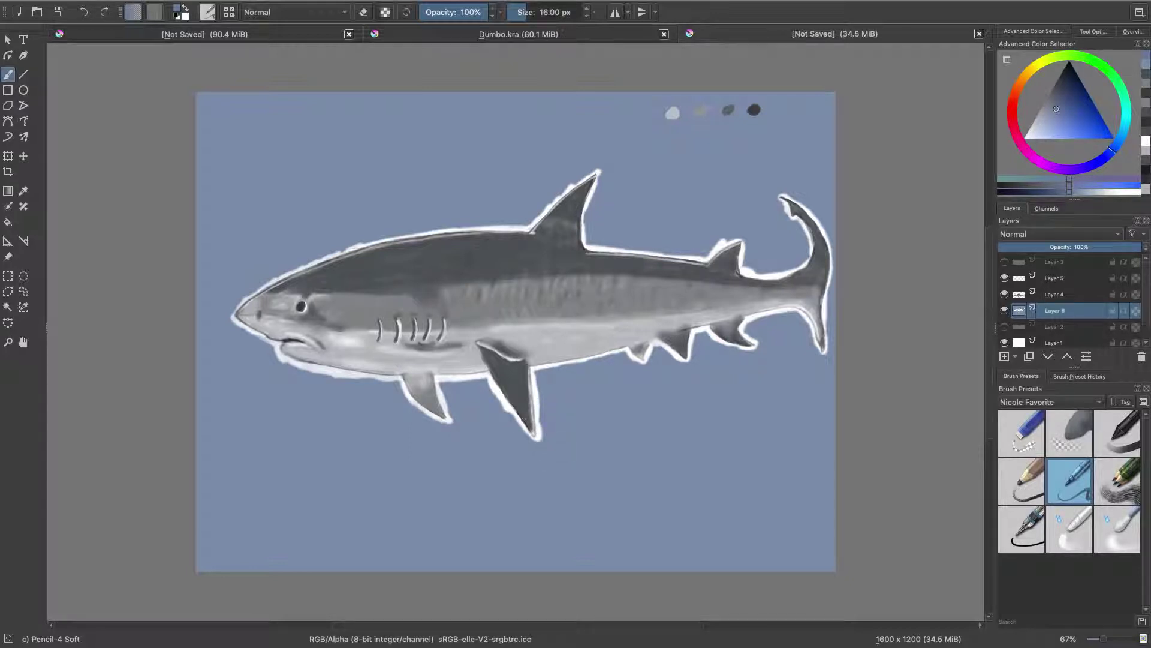
left_click(181, 12)
left_click(843, 520)
left_click(1021, 479)
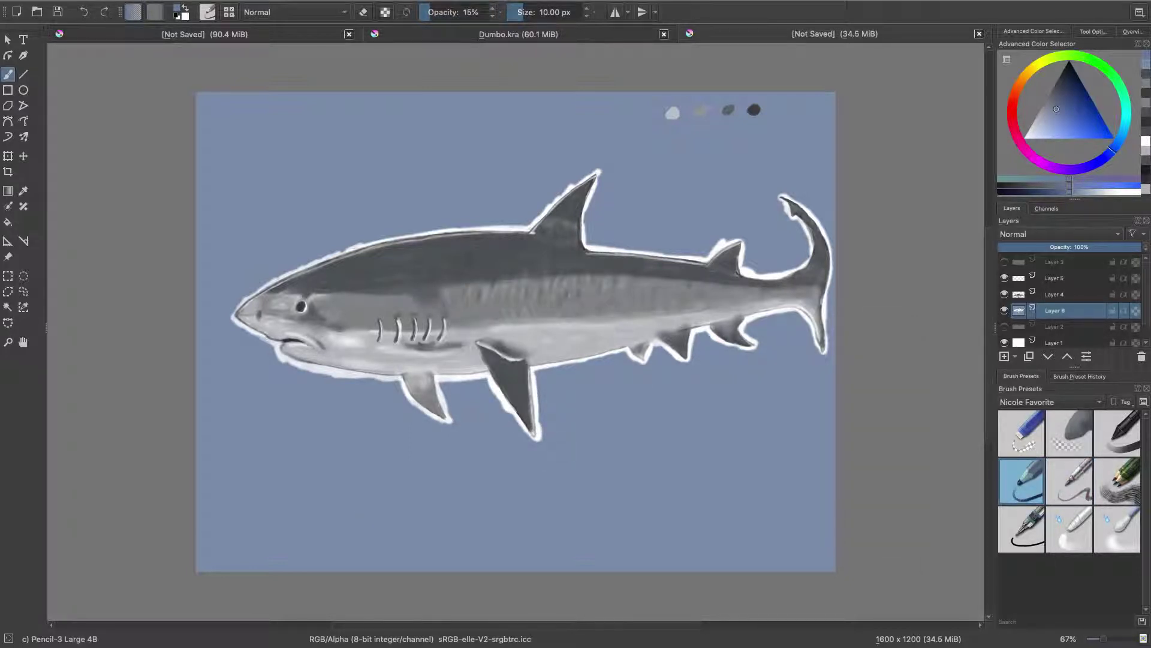
key("ctrl+z")
Erase the blue at the tail's base and around the dorsal fin with Eraser Soft, using 12.48 px for the fin
key("e")
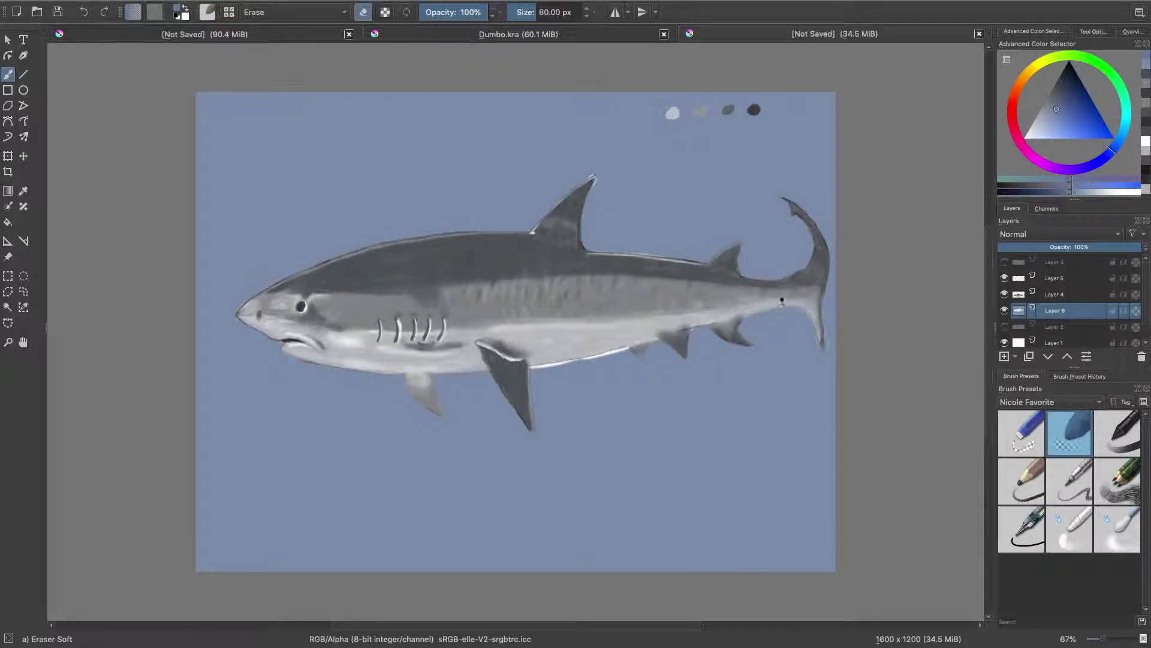
left_click_drag(782, 300, 806, 298)
key("bracketleft")
key("bracketleft")
key("bracketleft")
key("bracketleft")
mouse_move(594, 180)
left_mouse_down()
mouse_move(587, 248)
mouse_move(562, 197)
left_mouse_up()
key("ctrl+z")
key("ctrl+z")
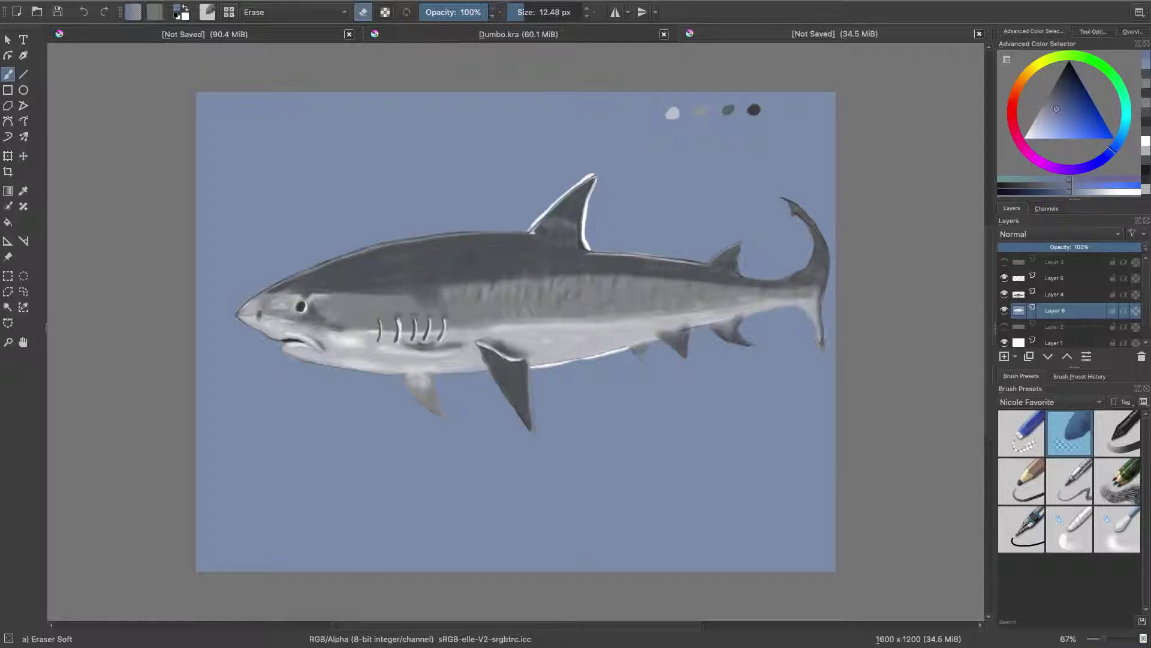
Erase the blue along the snout, upper back, small lower fins and inner tail edge with Eraser Soft at 12.48 px
mouse_move(237, 310)
left_mouse_down()
mouse_move(317, 262)
mouse_move(528, 228)
mouse_move(268, 339)
mouse_move(283, 342)
left_mouse_up()
mouse_move(627, 355)
left_mouse_down()
mouse_move(653, 344)
mouse_move(691, 359)
mouse_move(728, 328)
mouse_move(756, 343)
mouse_move(806, 307)
mouse_move(822, 350)
left_mouse_up()
left_click_drag(832, 257, 822, 357)
key("ctrl+z")
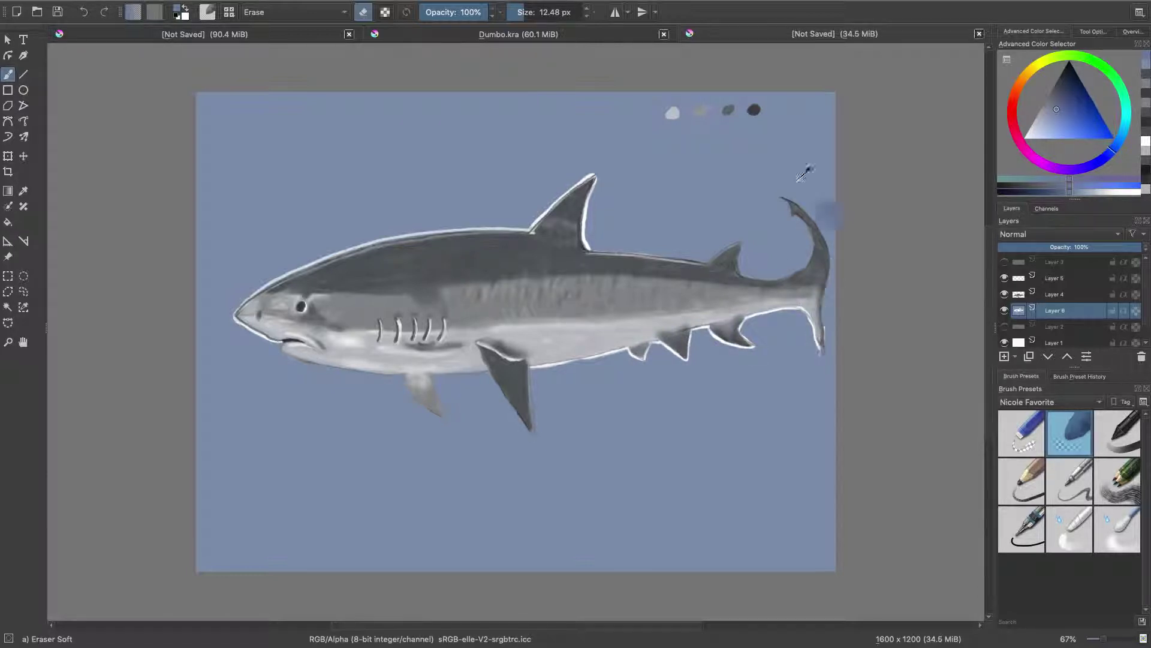
left_click_drag(779, 197, 792, 217)
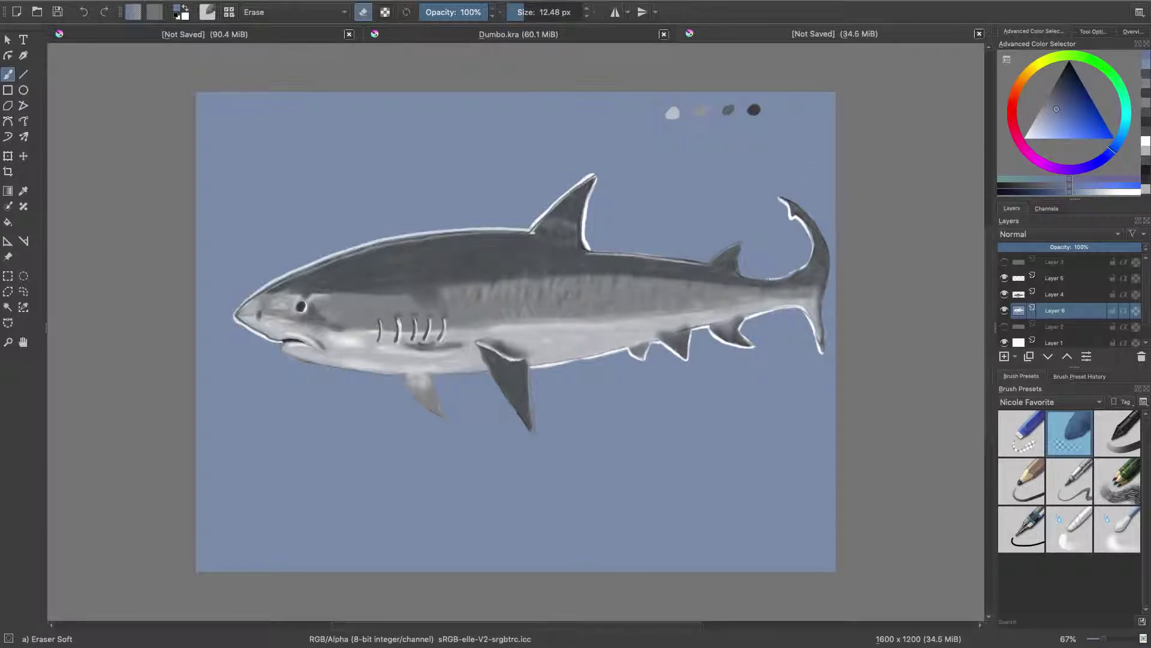
Erase the blue along the rear back, outer tail, jaw, belly and both pectoral fins with Eraser Soft at 12.48 px
left_click_drag(768, 279, 741, 243)
left_click_drag(608, 246, 685, 257)
mouse_move(793, 197)
left_mouse_down()
mouse_move(823, 228)
mouse_move(832, 276)
mouse_move(826, 351)
left_mouse_up()
mouse_move(533, 367)
left_mouse_down()
mouse_move(536, 434)
mouse_move(494, 384)
left_mouse_up()
left_click_drag(434, 376, 459, 375)
mouse_move(279, 353)
left_mouse_down()
mouse_move(337, 370)
mouse_move(309, 362)
mouse_move(412, 376)
left_mouse_up()
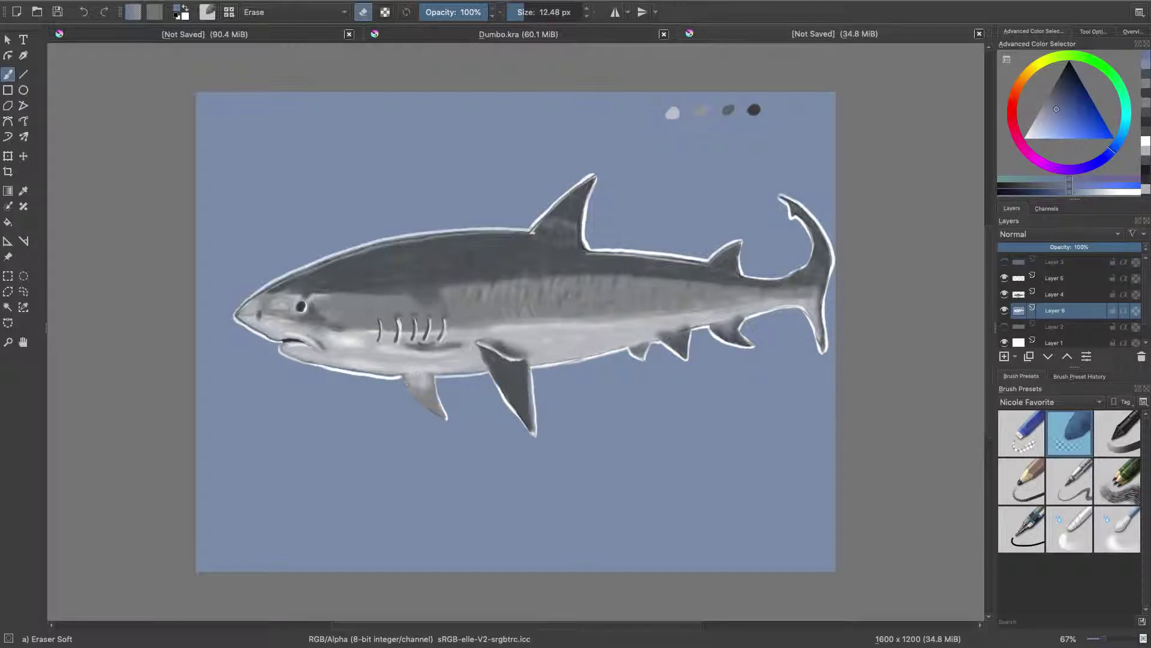
left_click_drag(437, 413, 403, 379)
Remove the grey colour swatches from Layer 4 with Eraser Soft at 99.89 px, toggling the shark and background layers to check them
left_click(1023, 288)
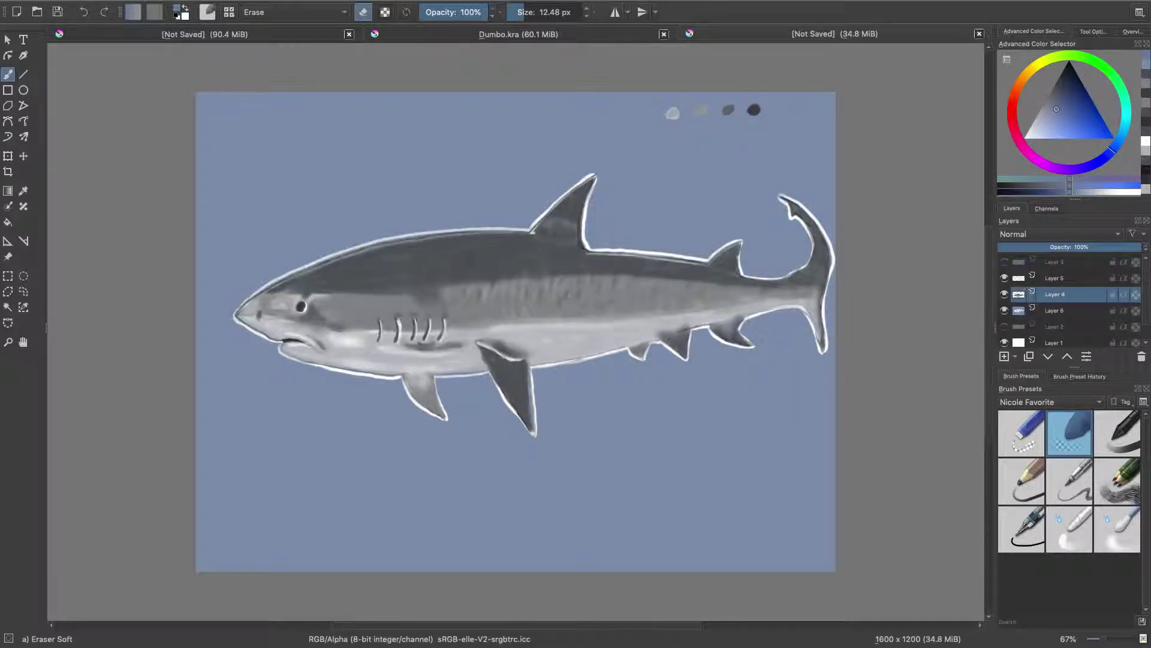
left_click(1005, 294)
left_click(1005, 294)
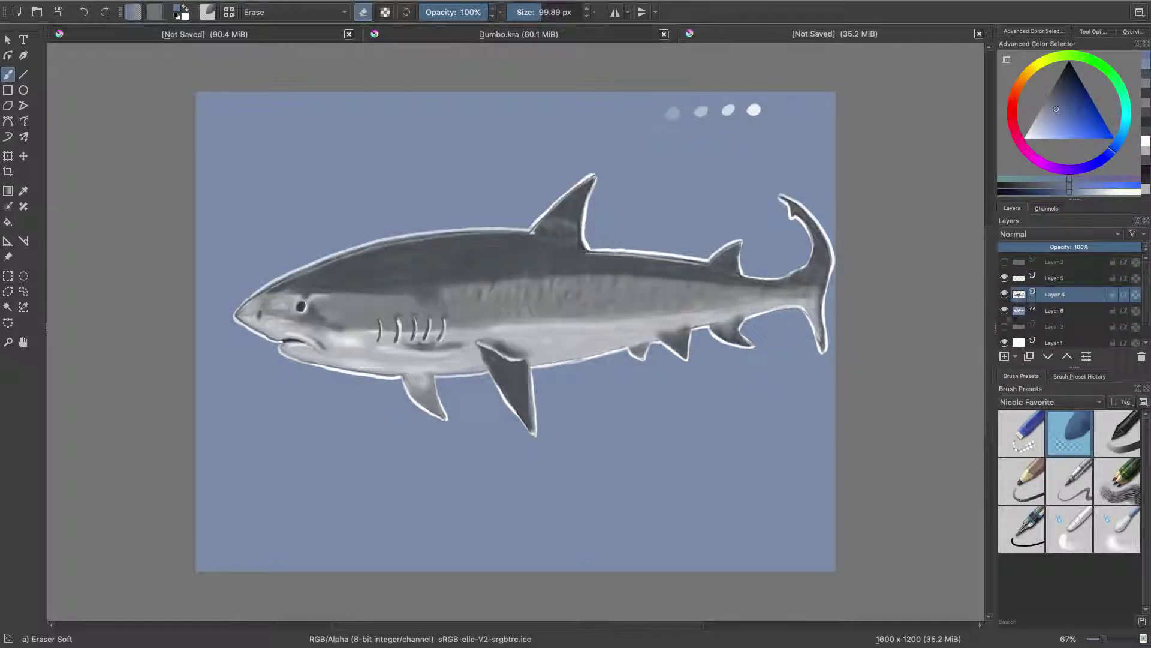
left_click(1004, 310)
left_click(1004, 310)
double_click(1004, 310)
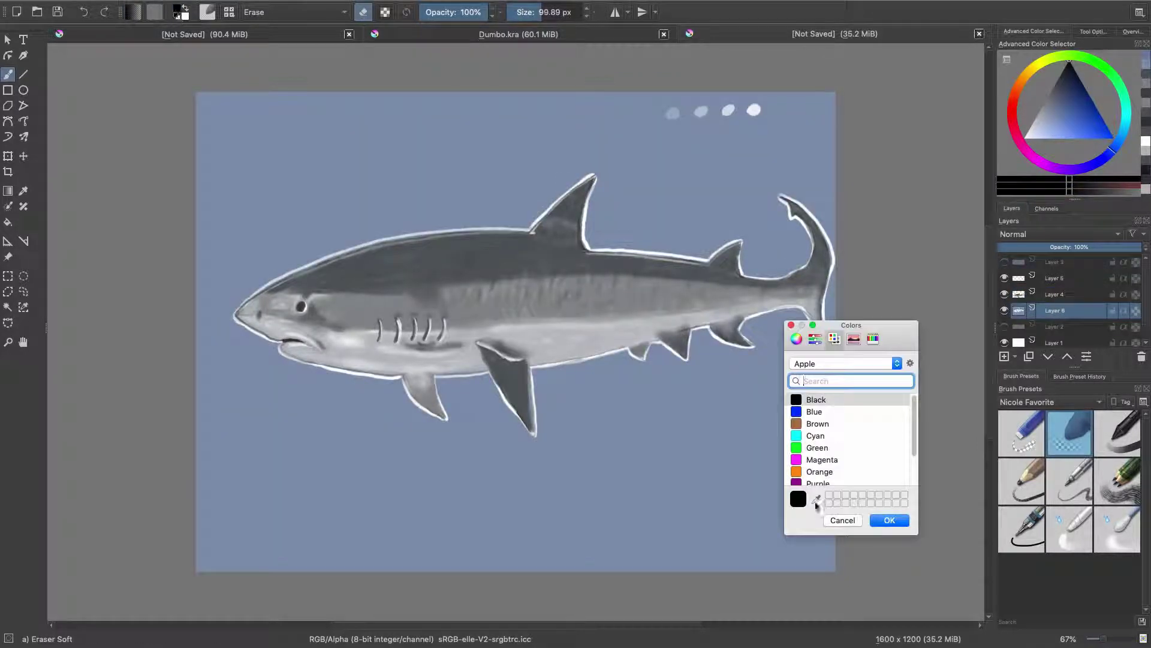
Paint over the swatch gaps in the blue background with Pencil-6 Quick Shade, then erase that patch with Eraser Small
left_click(1117, 480)
mouse_move(690, 111)
left_mouse_down()
mouse_move(757, 110)
mouse_move(666, 114)
mouse_move(770, 100)
left_mouse_up()
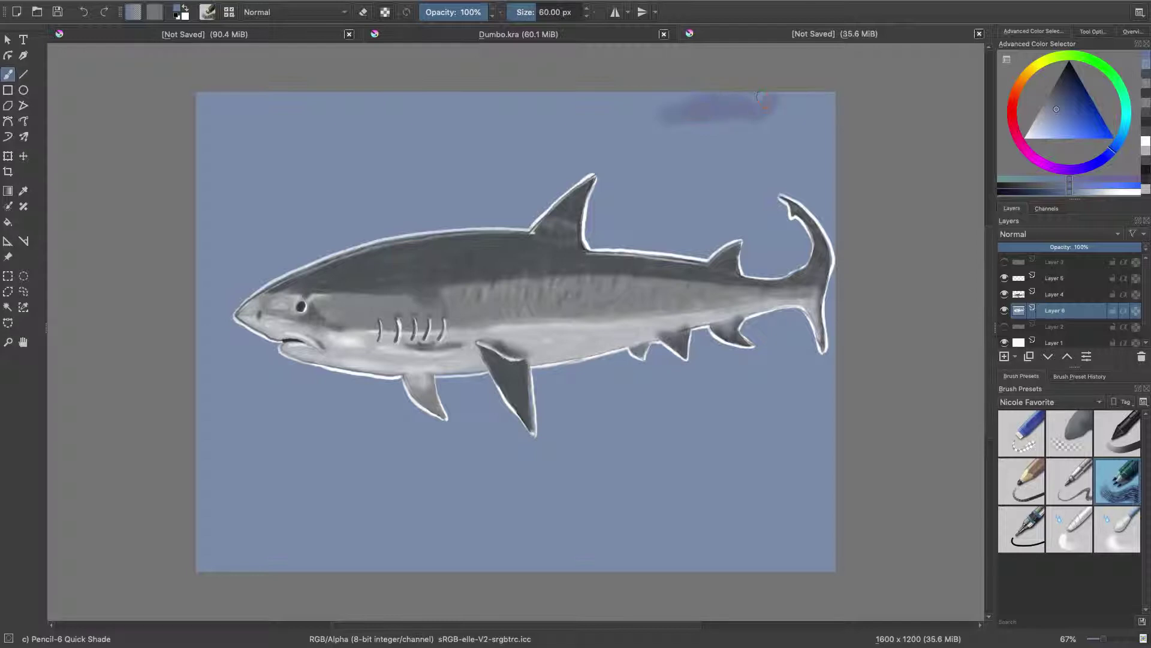
left_click(1022, 433)
mouse_move(690, 99)
left_mouse_down()
mouse_move(752, 91)
mouse_move(761, 120)
mouse_move(782, 111)
left_mouse_up()
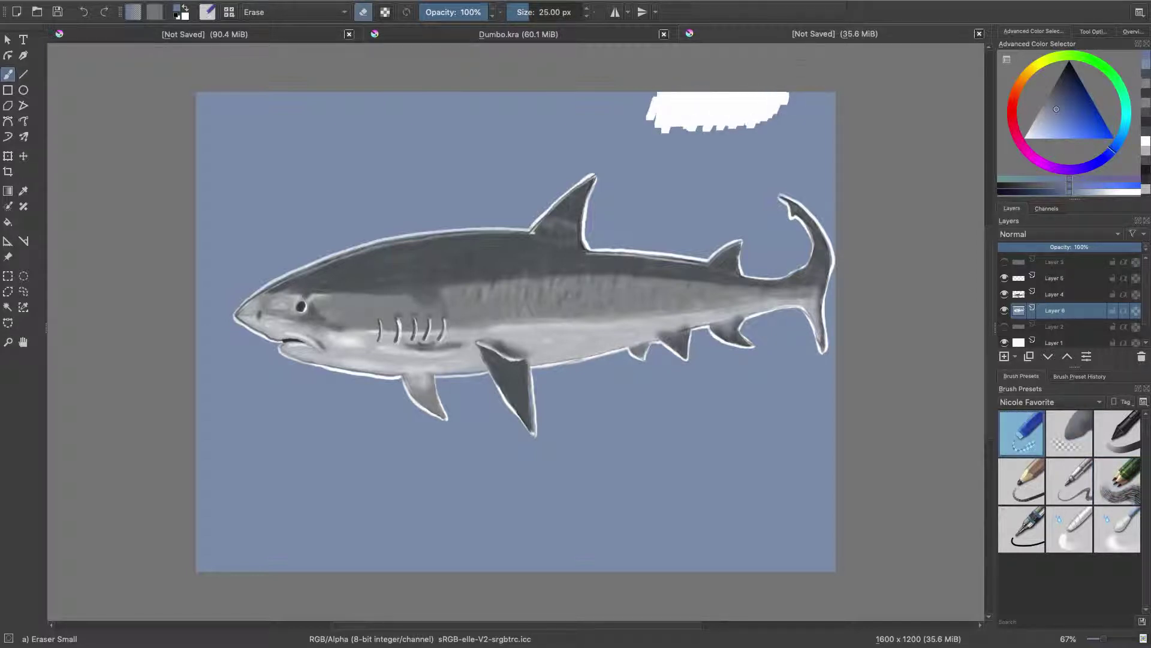
Clear the blue from the background layer with the Fill tool in erase mode and choose a lighter blue foreground colour
key("f")
left_click(711, 111)
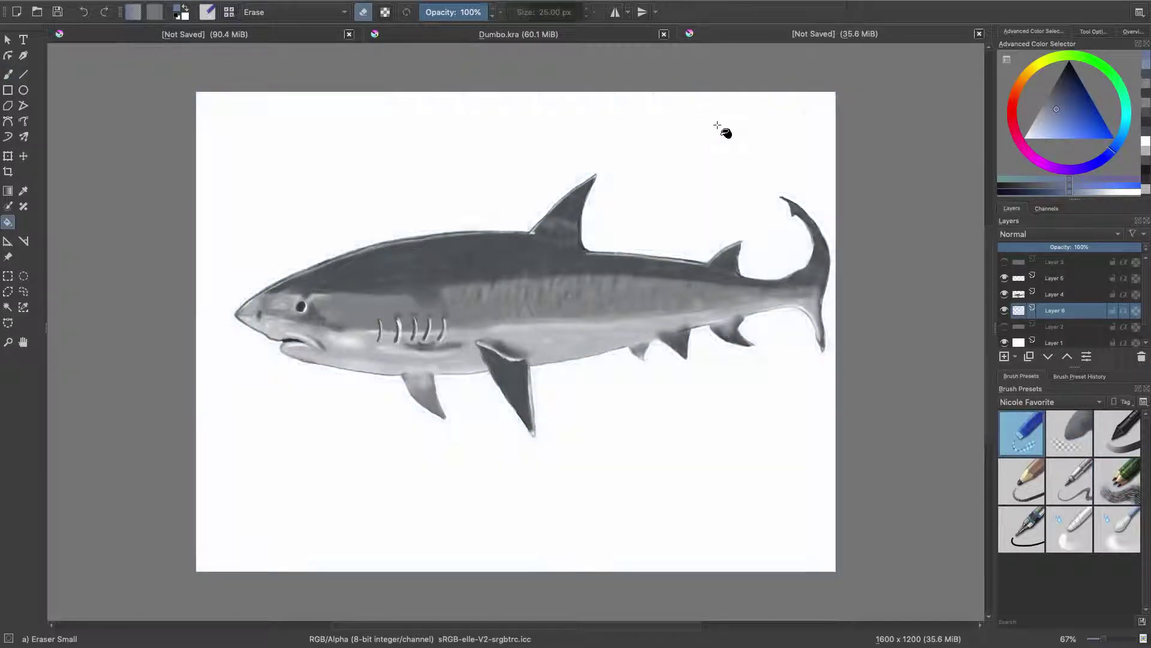
left_click(180, 10)
key("Escape")
left_click(191, 15)
left_click(884, 519)
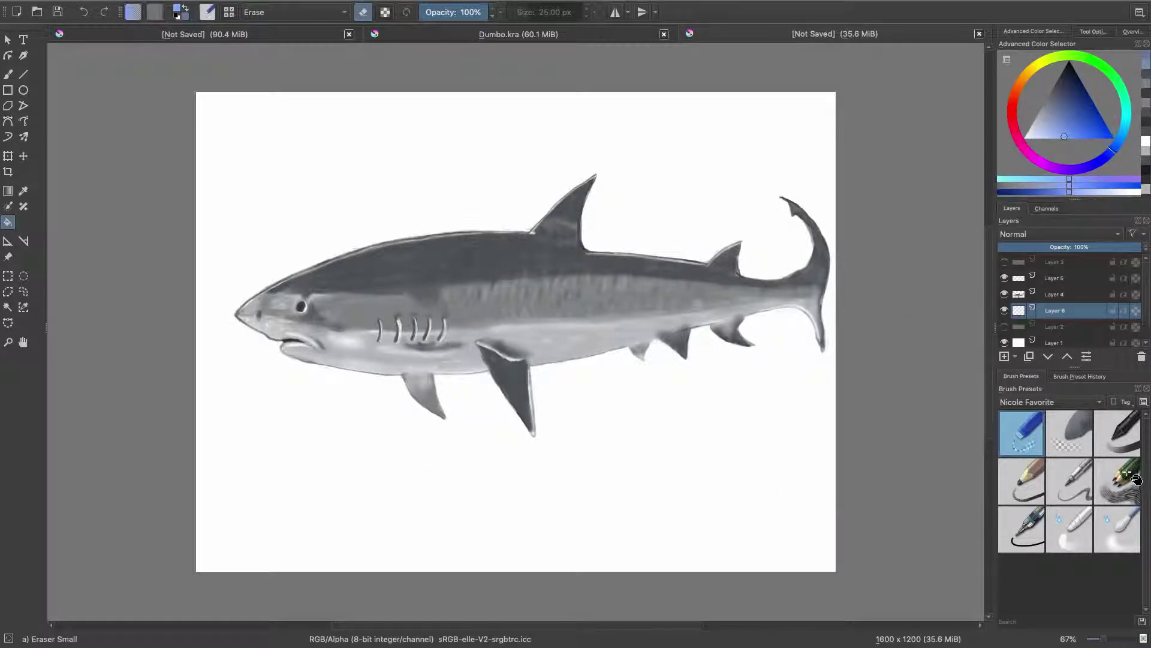
Fill the background layer with the lighter blue and erase it from beneath the shark's body using Eraser Soft at 60 px
key("/")
left_click(771, 464)
left_click(1069, 433)
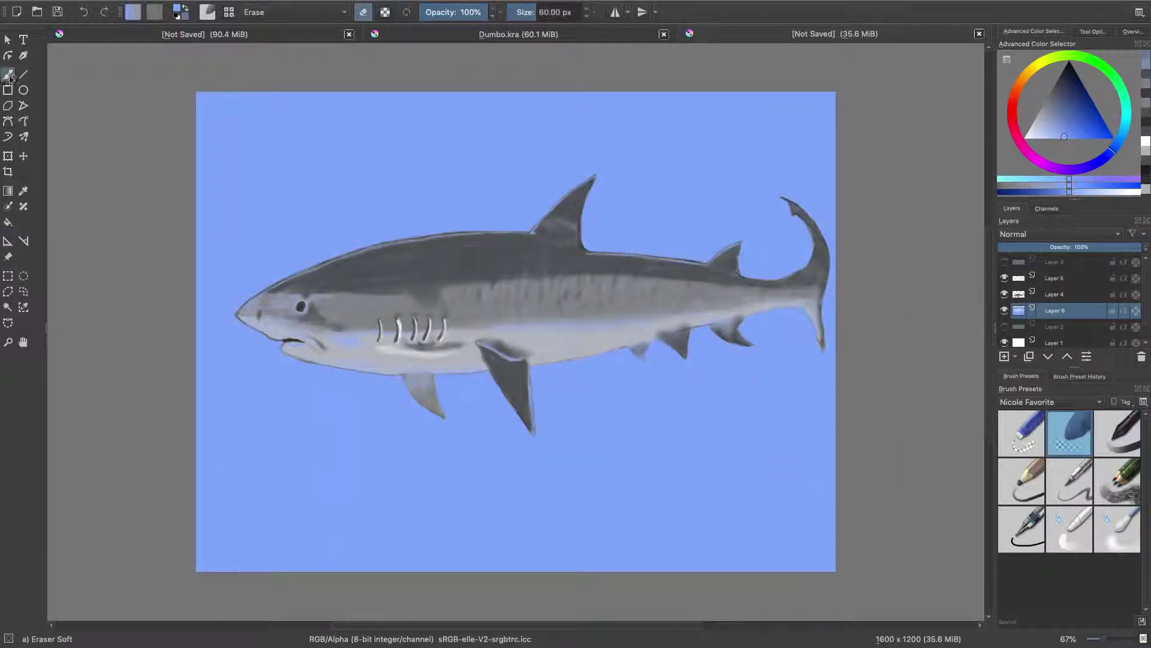
mouse_move(271, 299)
left_mouse_down()
mouse_move(258, 319)
mouse_move(384, 360)
mouse_move(812, 300)
left_mouse_up()
left_click_drag(693, 276, 562, 209)
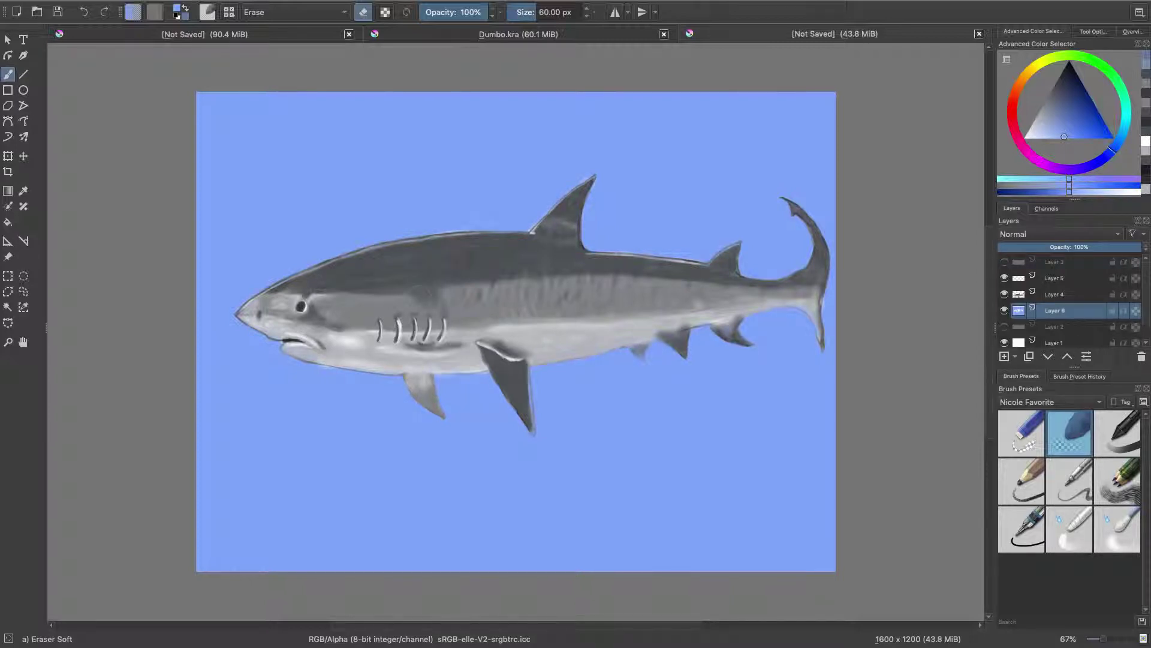
Erase a thin edge in the blue behind the dorsal fin and around the tail with Eraser Soft at 12.48 px
key("bracketleft")
key("bracketleft")
key("bracketleft")
key("bracketleft")
key("bracketleft")
key("bracketleft")
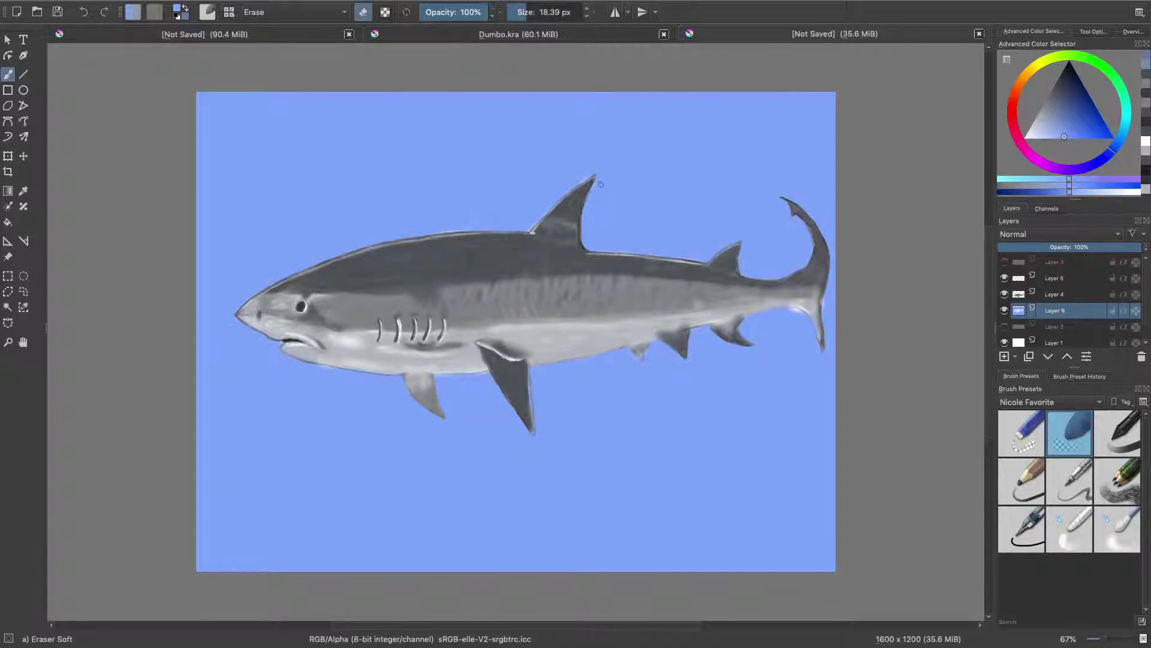
left_click_drag(598, 176, 583, 229)
mouse_move(778, 197)
left_mouse_down()
mouse_move(805, 210)
mouse_move(830, 257)
mouse_move(815, 330)
mouse_move(781, 310)
left_mouse_up()
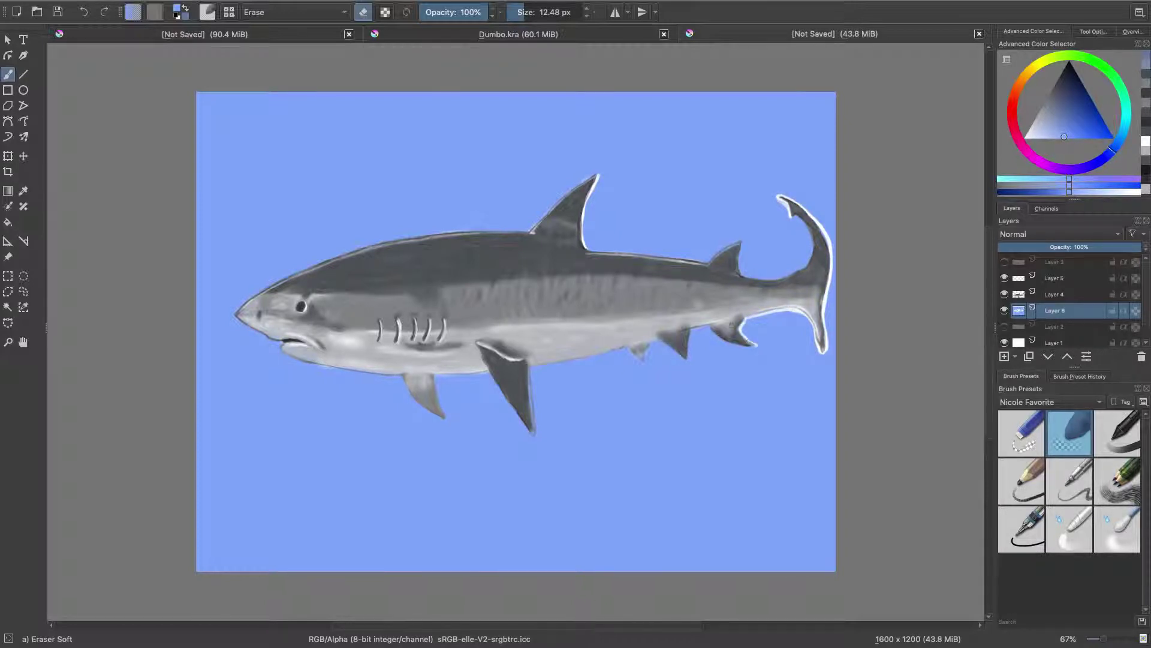
Continue the thin erased outline around the smaller fins, back, front of the dorsal fin, head, belly and pectoral fins
left_click_drag(716, 335, 756, 347)
mouse_move(708, 263)
left_mouse_down()
mouse_move(742, 241)
mouse_move(800, 273)
mouse_move(811, 239)
mouse_move(792, 214)
mouse_move(590, 249)
mouse_move(652, 255)
left_mouse_up()
left_click_drag(538, 230, 598, 174)
mouse_move(307, 268)
left_mouse_down()
mouse_move(245, 309)
mouse_move(461, 230)
mouse_move(537, 227)
left_mouse_up()
mouse_move(247, 307)
left_mouse_down()
mouse_move(264, 337)
mouse_move(393, 376)
mouse_move(444, 418)
left_mouse_up()
mouse_move(432, 378)
left_mouse_down()
mouse_move(488, 371)
mouse_move(446, 415)
left_mouse_up()
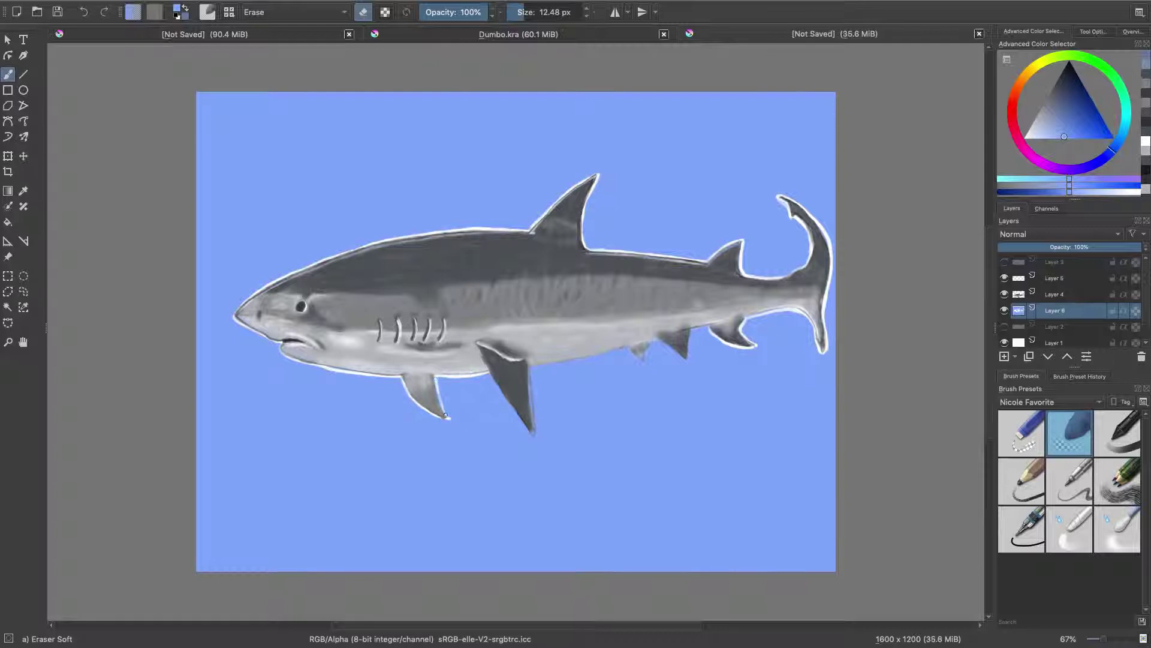
mouse_move(527, 364)
left_mouse_down()
mouse_move(533, 436)
mouse_move(623, 349)
left_mouse_up()
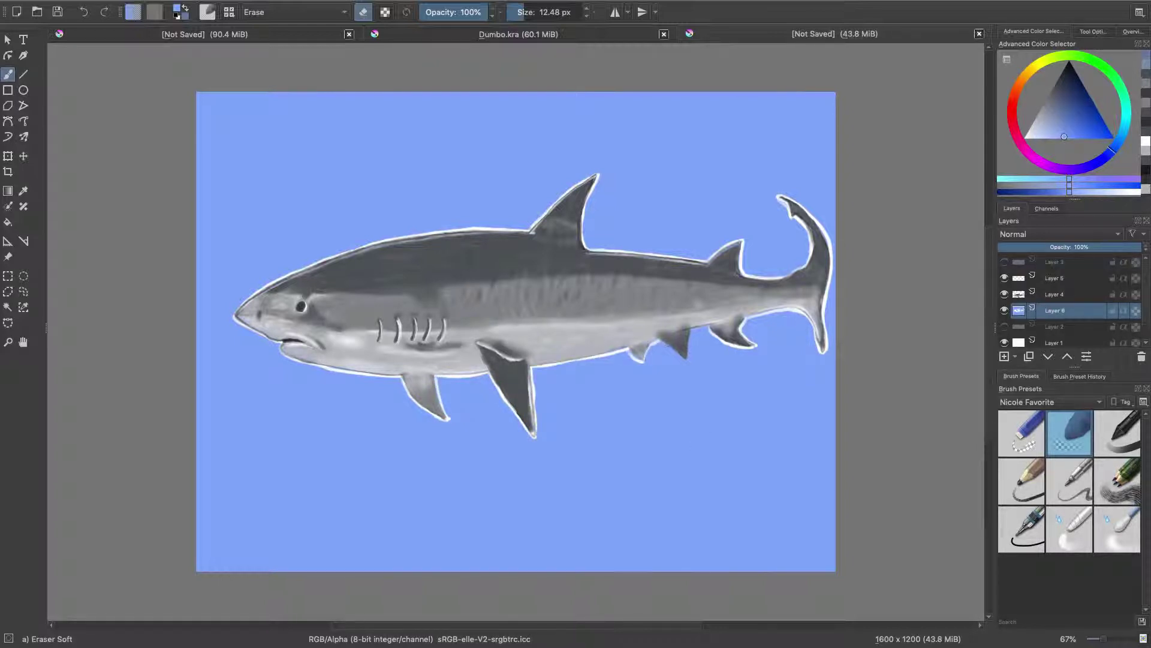
Select Layer 5 and save the drawing as a Krita document named Shark
left_click(1055, 278)
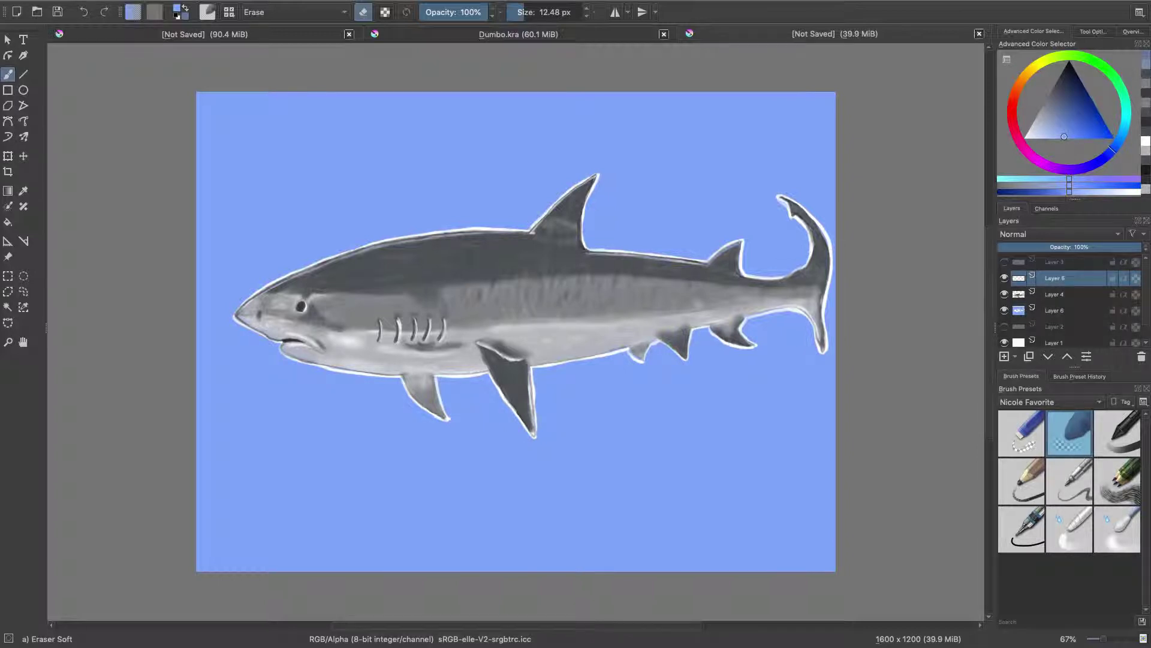
key("ctrl+s")
type("Shark")
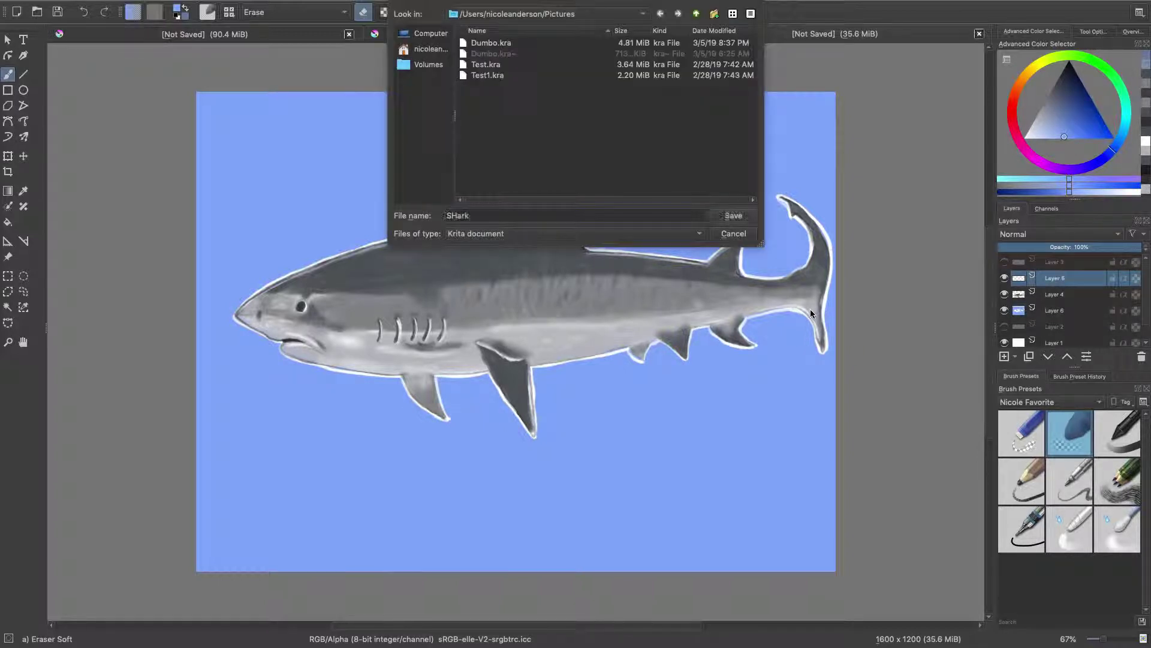
key("Return")
Try to lighten the blue background around the shark with broad Eraser Soft strokes at 49% opacity and 175.61 px
left_click(1049, 435)
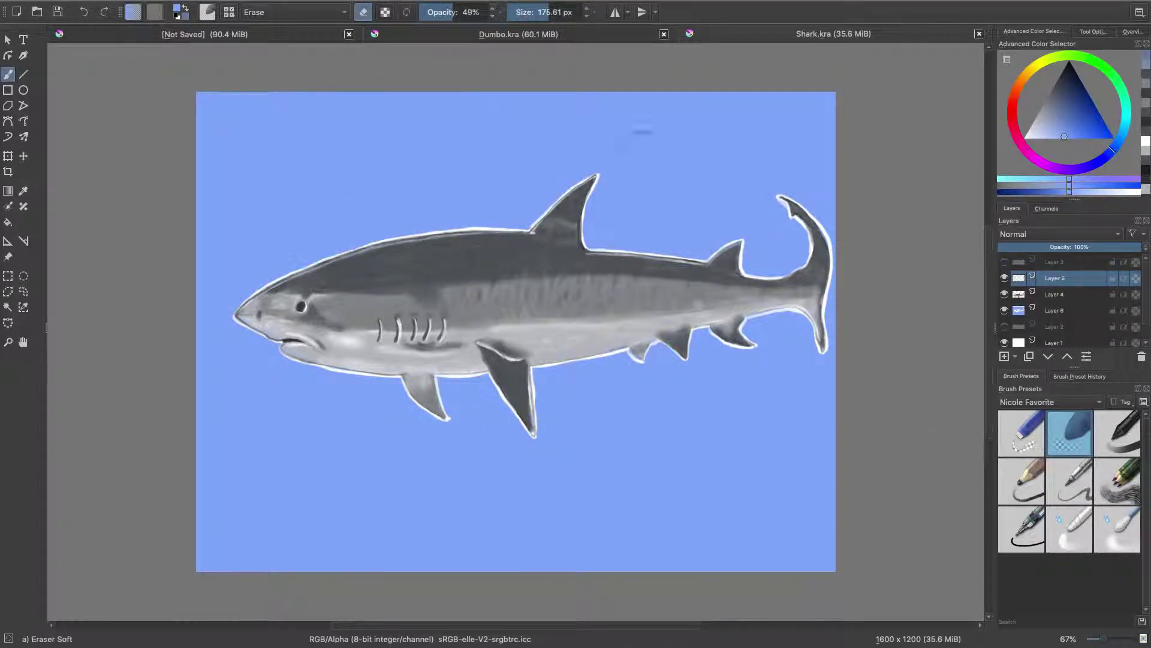
left_click(378, 215)
mouse_move(378, 214)
left_mouse_down()
mouse_move(327, 454)
mouse_move(730, 385)
mouse_move(213, 175)
mouse_move(301, 469)
left_mouse_up()
left_click_drag(320, 555, 740, 532)
Try adding light streaks to the water above the shark with Eraser Soft, first at 18.39 px and at 80.62 px
key("[")
key("[")
key("[")
key("[")
key("[")
key("[")
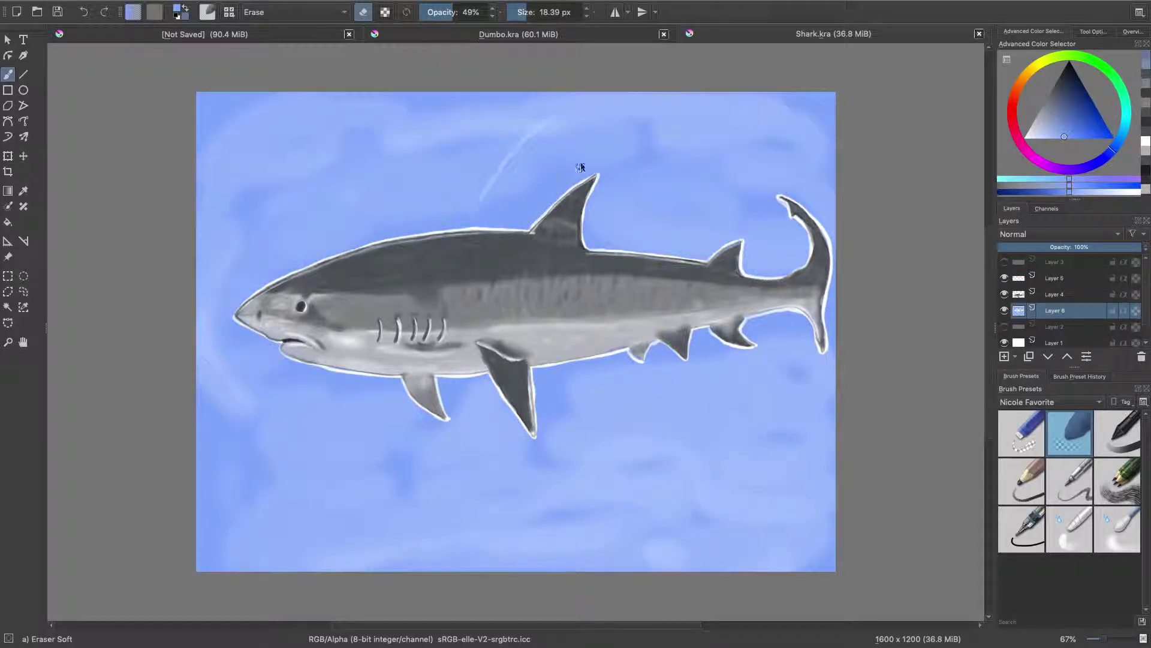
key("]")
key("]")
key("]")
key("]")
left_click_drag(243, 105, 299, 184)
mouse_move(319, 115)
left_mouse_down()
mouse_move(355, 165)
mouse_move(462, 229)
left_mouse_up()
left_click_drag(612, 116, 685, 247)
left_click_drag(221, 184, 268, 250)
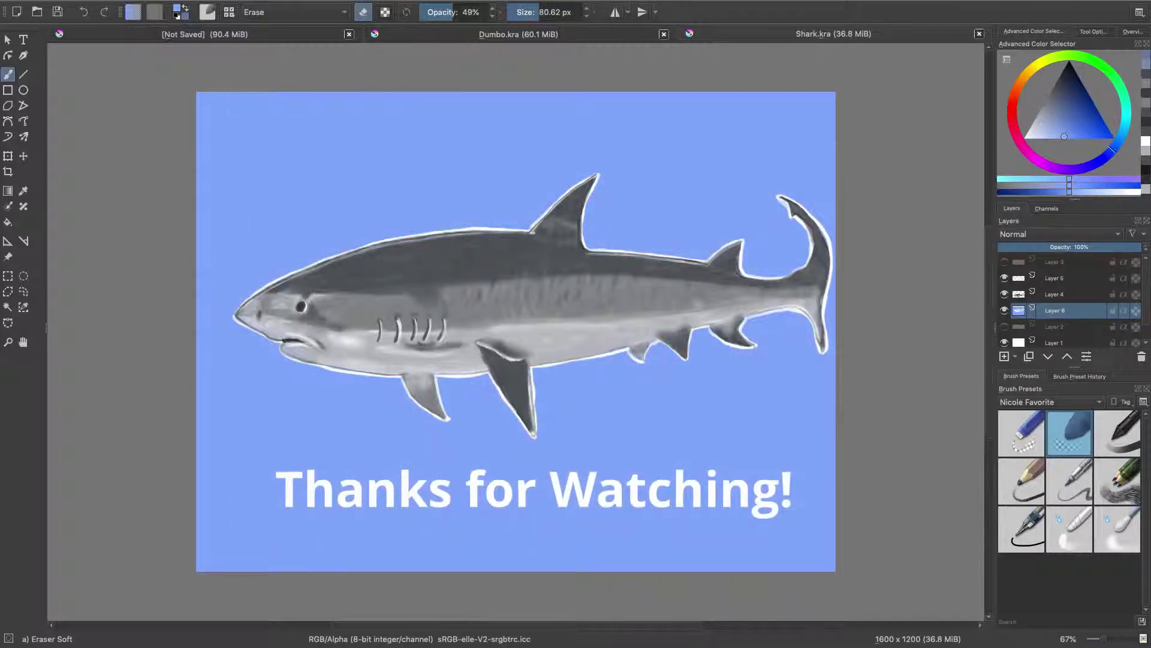